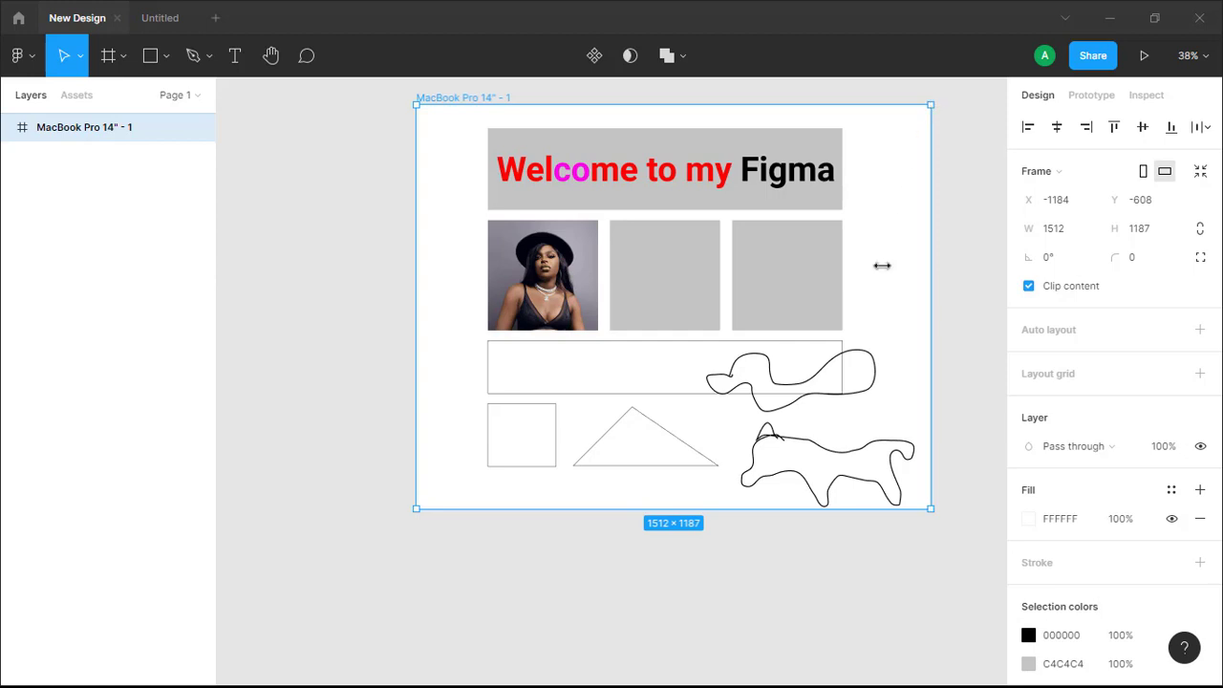
- Reposition the MacBook Pro 14" frame lower on the canvas and delete the six vector drawings in its lower half
{"action": "left_click_drag", "start_coordinate": [579, 453], "coordinate": [436, 448]}
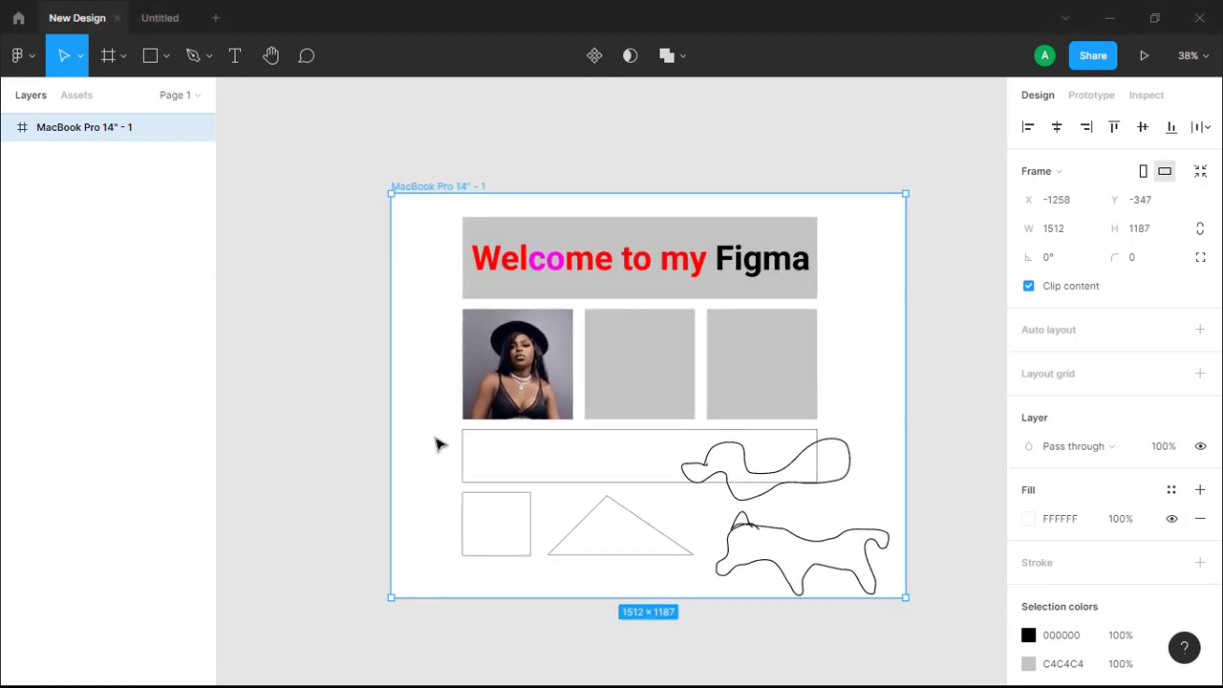
{"action": "left_click", "coordinate": [446, 432]}
{"action": "left_click_drag", "start_coordinate": [638, 528], "coordinate": [806, 557]}
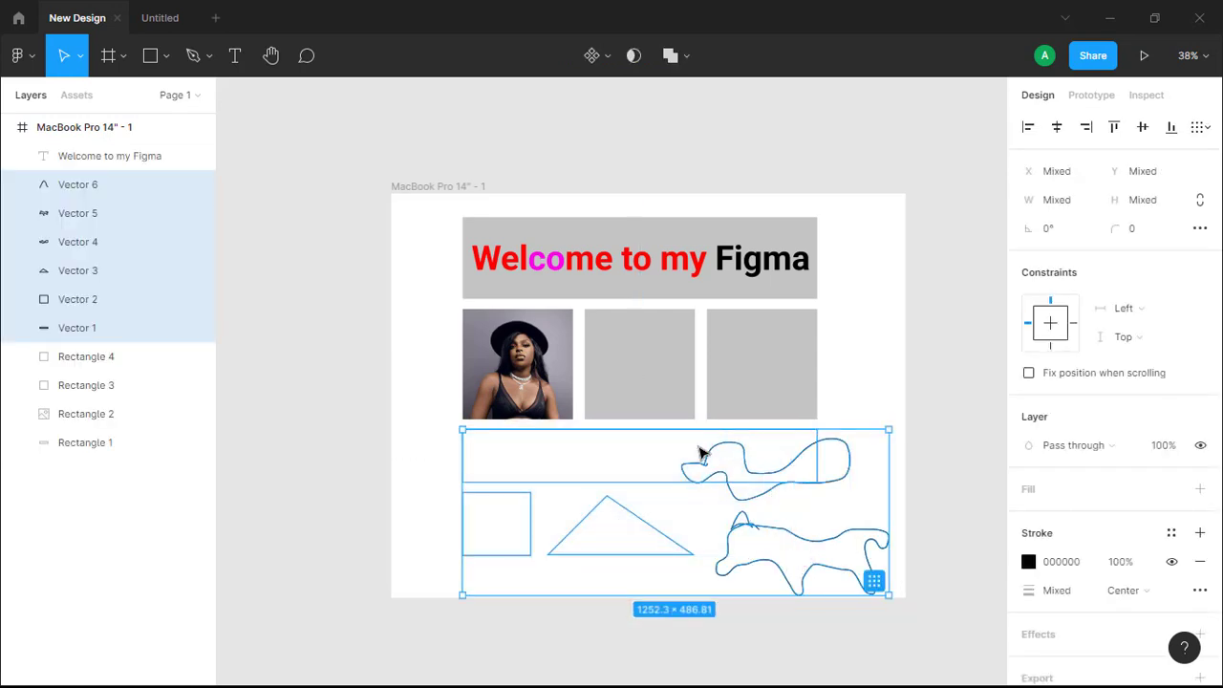
{"action": "key", "text": "Delete"}
- Delete the photo, the two grey squares and the heading text, keeping only the grey banner rectangle
{"action": "left_click", "coordinate": [540, 377]}
{"action": "key", "text": "Delete"}
{"action": "left_click", "coordinate": [630, 381]}
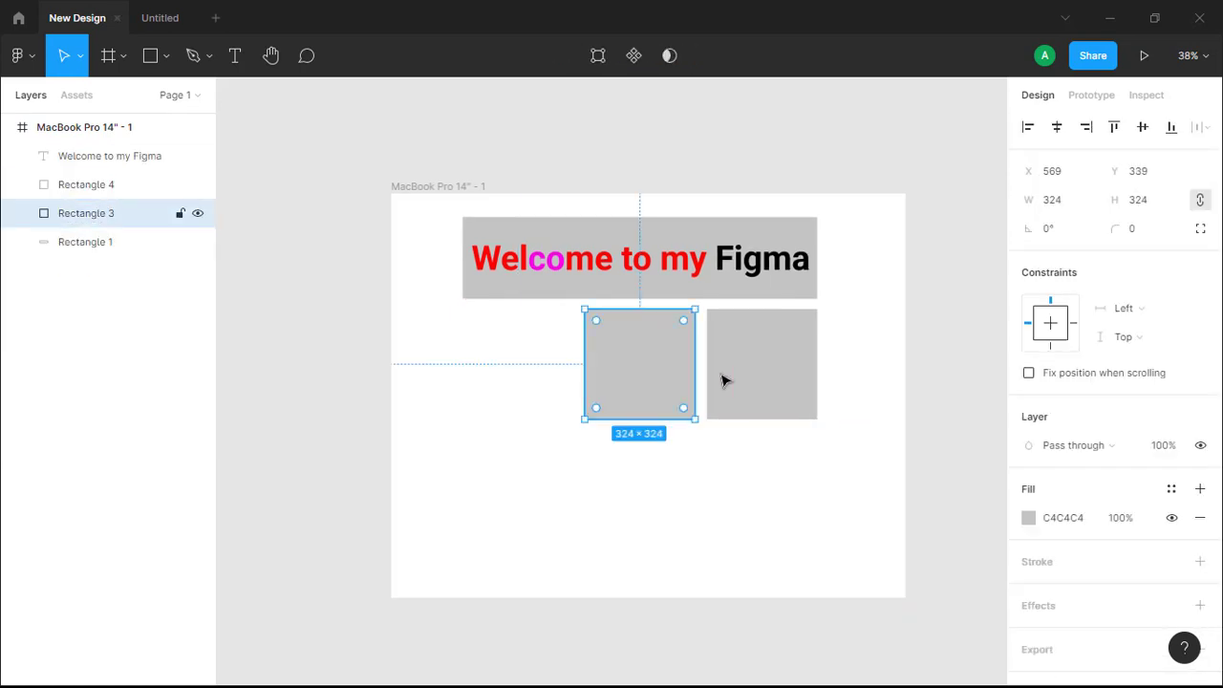
{"action": "key", "text": "Delete"}
{"action": "left_click", "coordinate": [744, 375]}
{"action": "key", "text": "Delete"}
{"action": "left_click", "coordinate": [679, 281]}
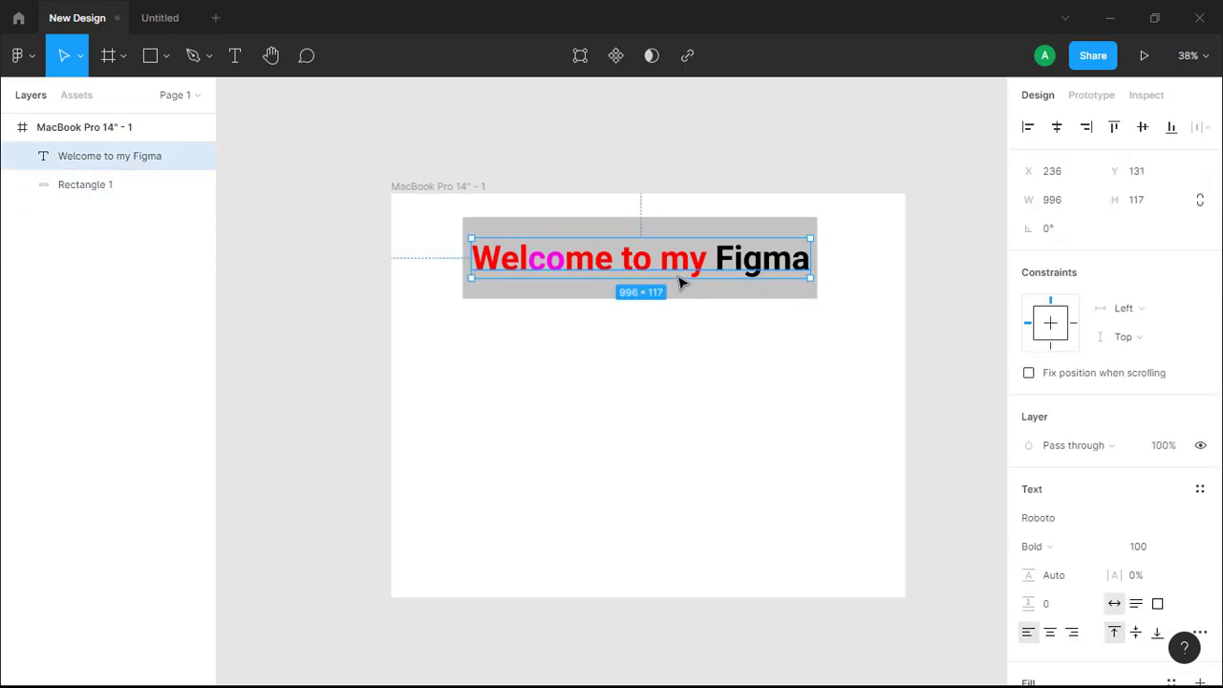
{"action": "key", "text": "Delete"}
- Move the grey banner rectangle to about X 235, Y 314 and stretch its height to about 375
{"action": "left_click_drag", "start_coordinate": [667, 283], "coordinate": [670, 366]}
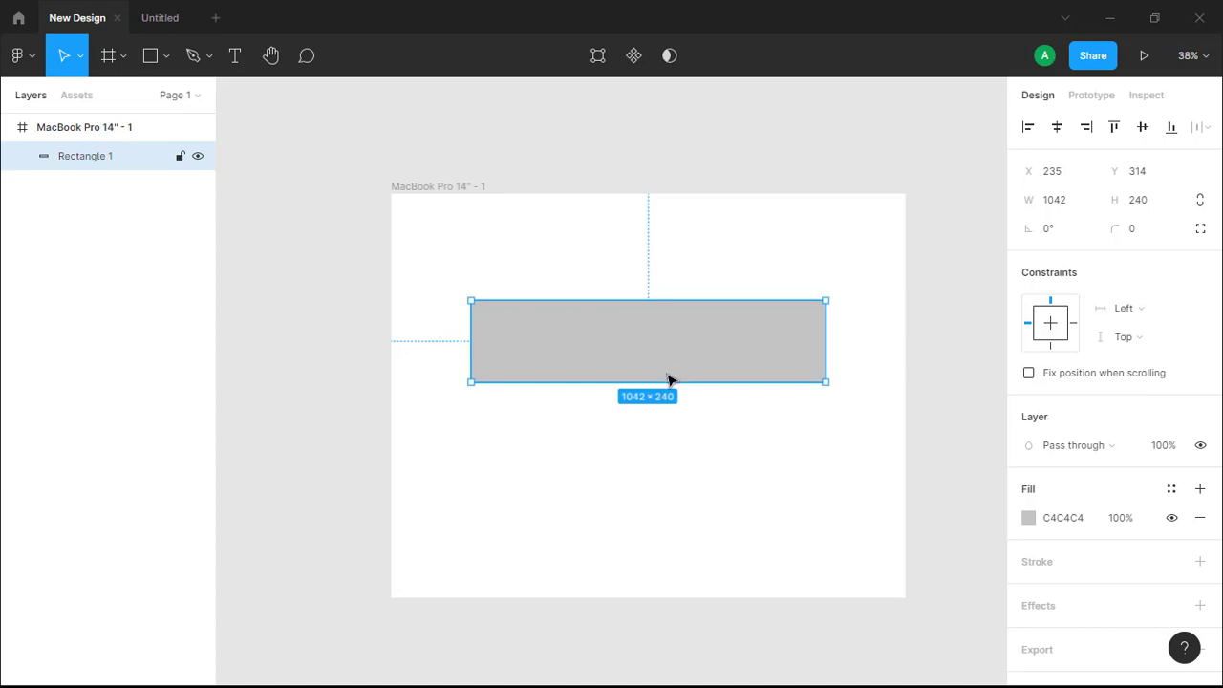
{"action": "left_click_drag", "start_coordinate": [659, 378], "coordinate": [657, 427]}
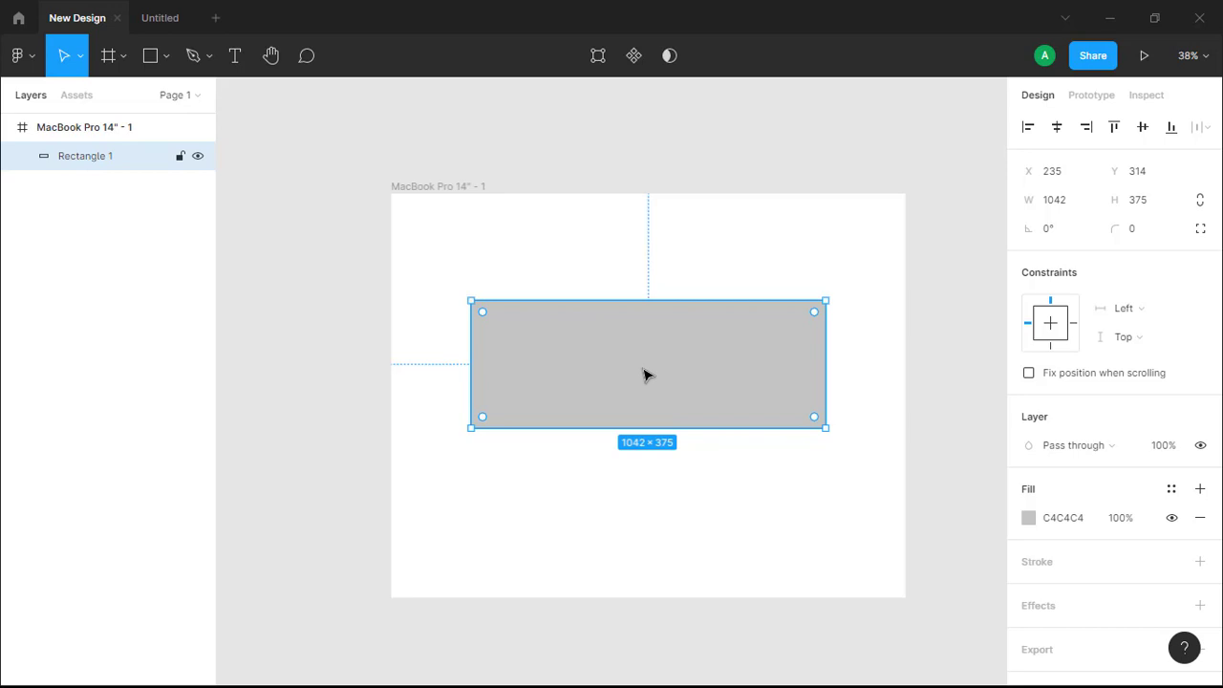
{"action": "left_click", "coordinate": [559, 494]}
- Change the grey rectangle's solid fill to bright red FE0303
{"action": "left_click", "coordinate": [655, 358]}
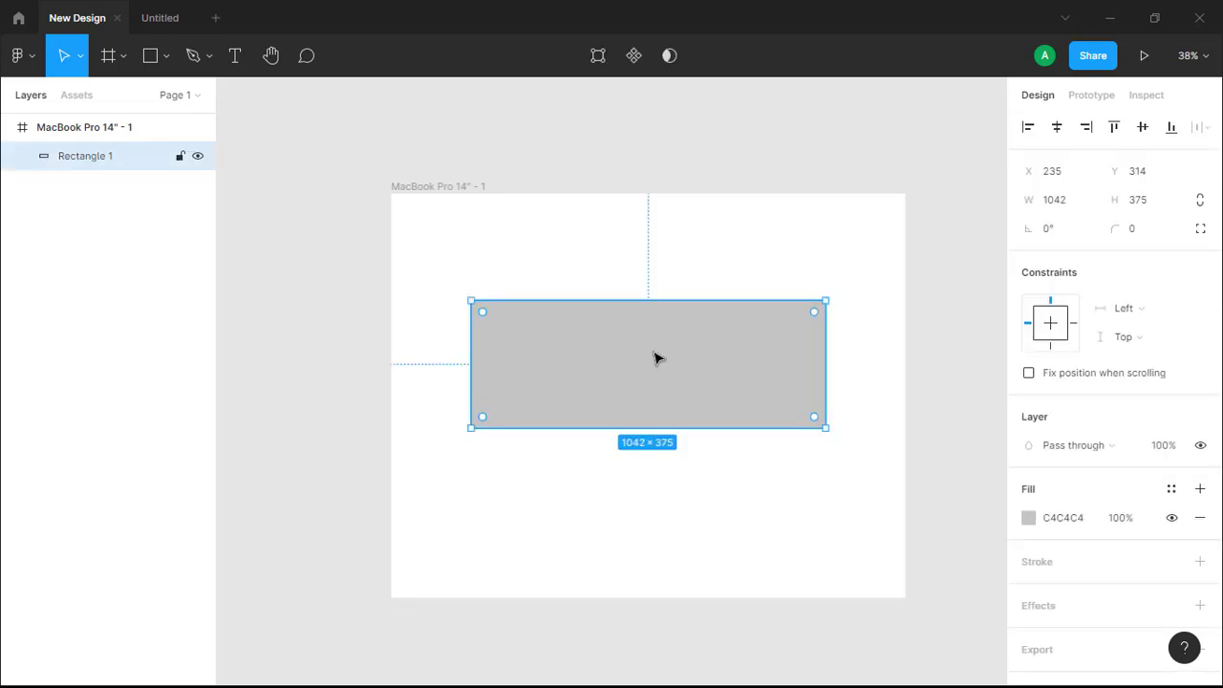
{"action": "left_click", "coordinate": [1030, 517]}
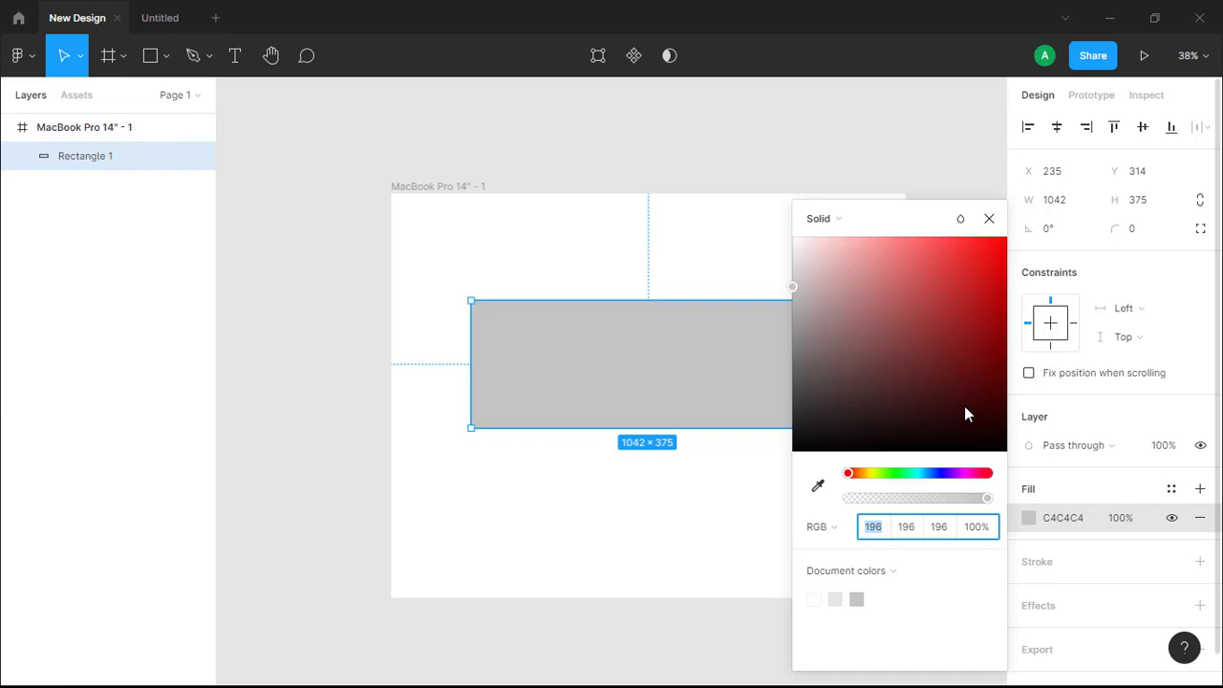
{"action": "left_click", "coordinate": [1003, 239]}
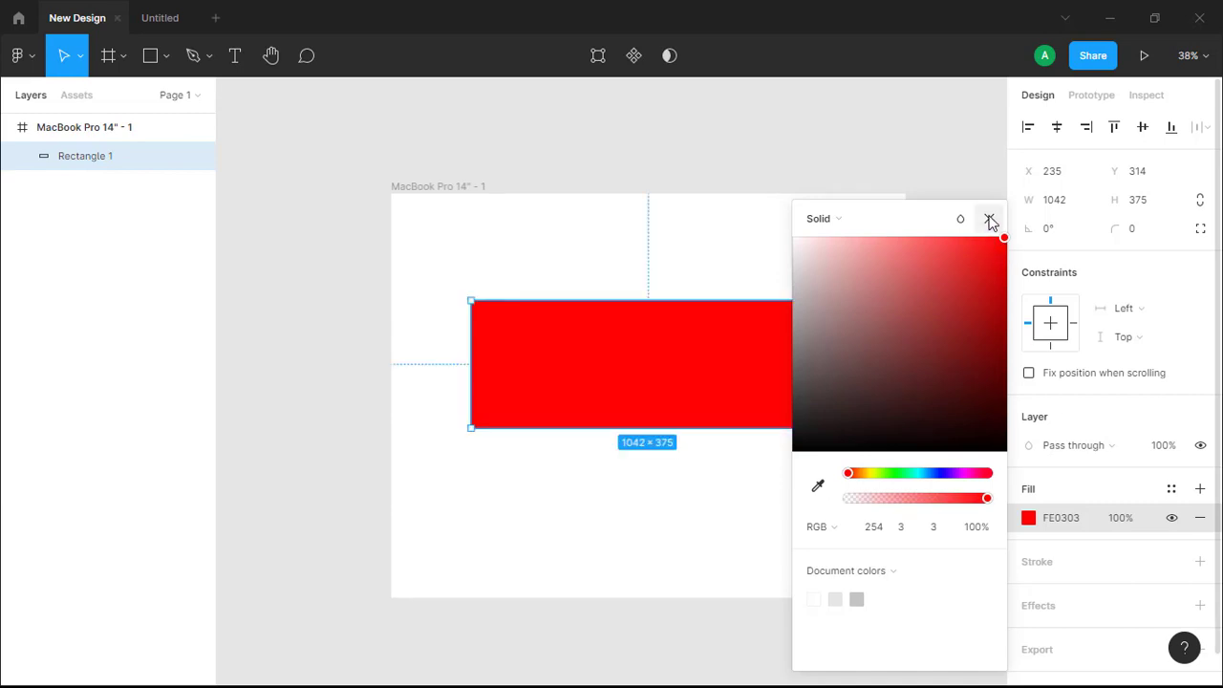
{"action": "left_click", "coordinate": [990, 220]}
{"action": "left_click", "coordinate": [712, 478]}
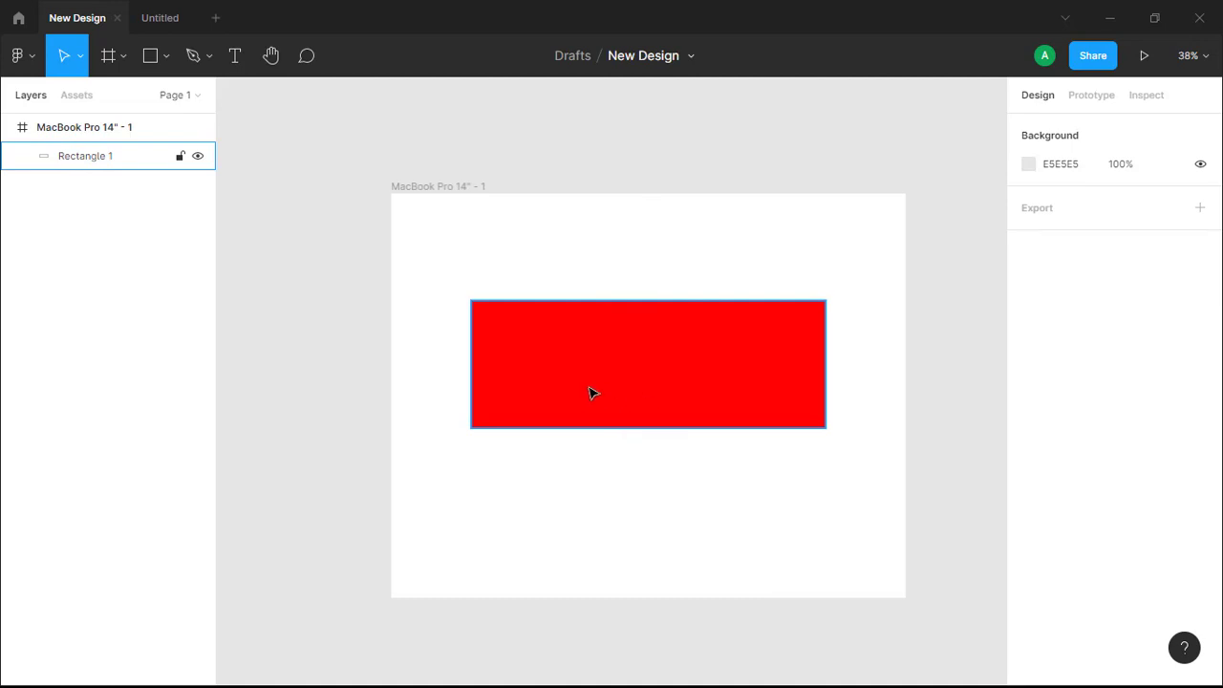
- Set the red rectangle's corner radius to 40
{"action": "left_click", "coordinate": [643, 394]}
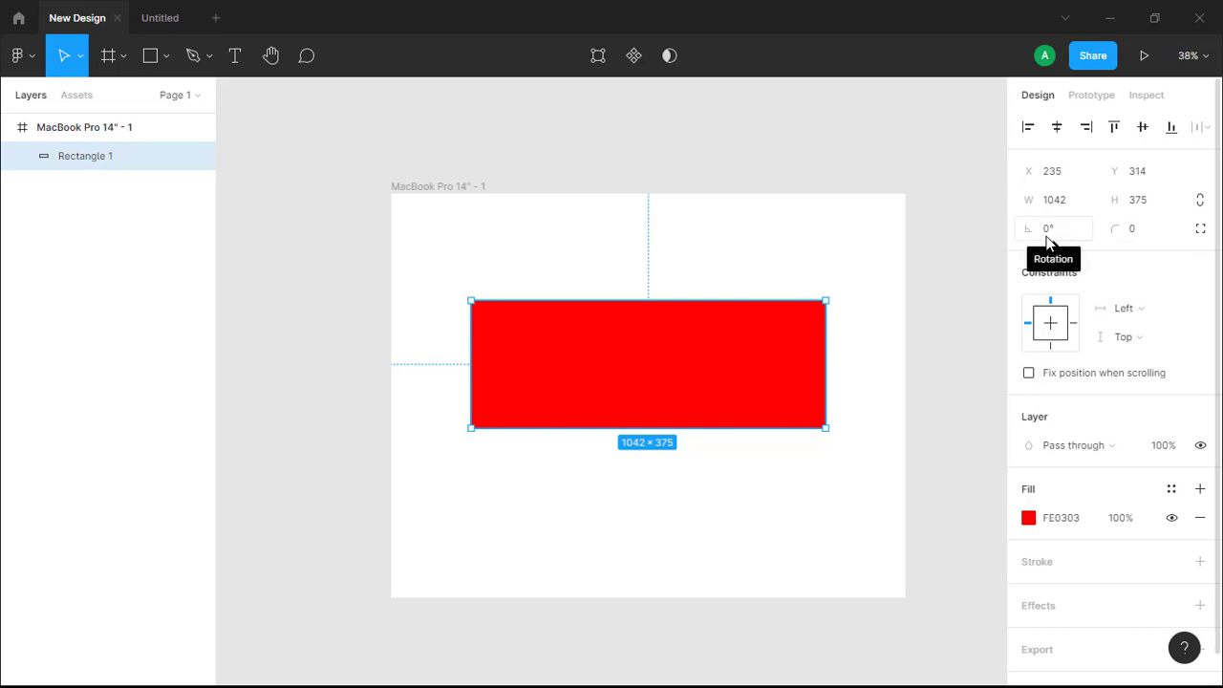
{"action": "left_click", "coordinate": [1144, 237]}
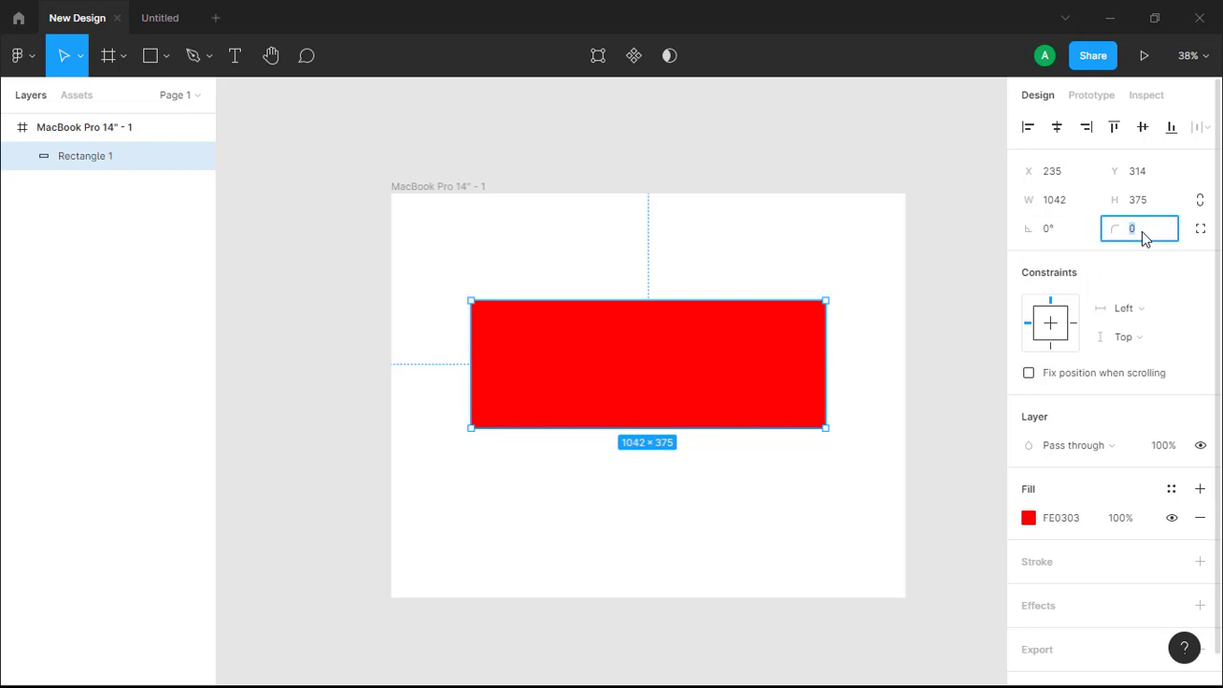
{"action": "key", "text": "BackSpace"}
{"action": "type", "text": "40"}
{"action": "key", "text": "Return"}
{"action": "left_click", "coordinate": [622, 499]}
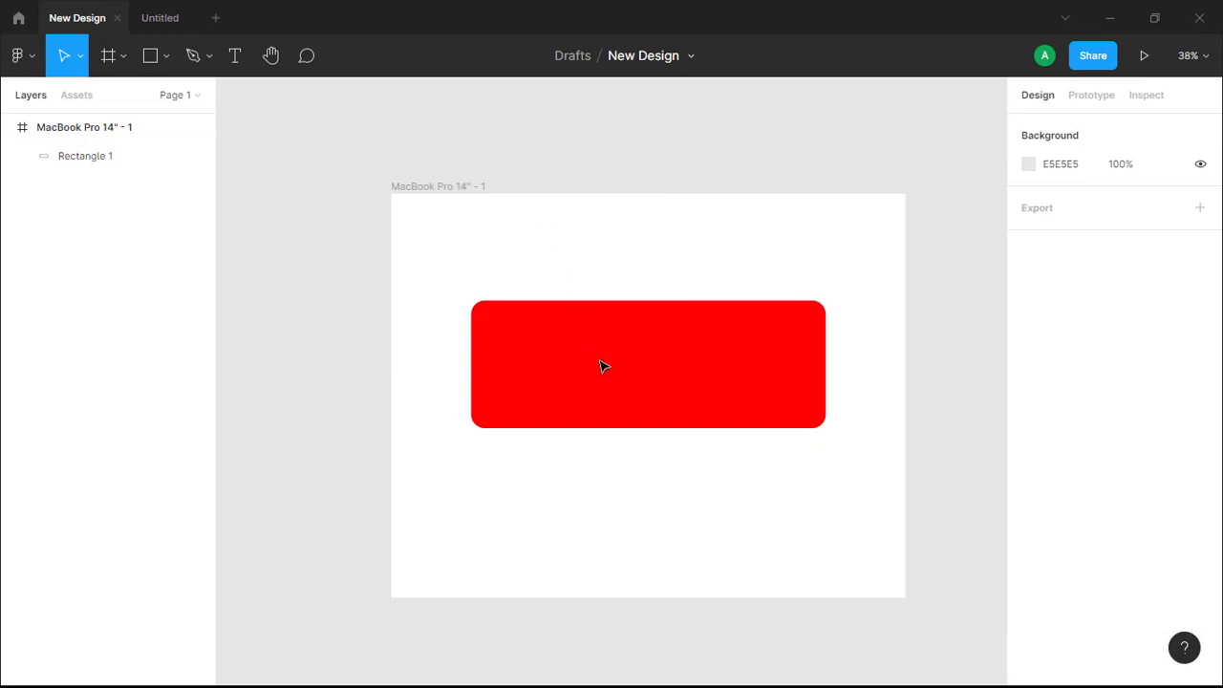
- Move the red rectangle up to about Y 114 and place a duplicate directly below it at about Y 538
{"action": "left_click_drag", "start_coordinate": [603, 357], "coordinate": [607, 294]}
{"action": "left_click", "coordinate": [640, 440]}
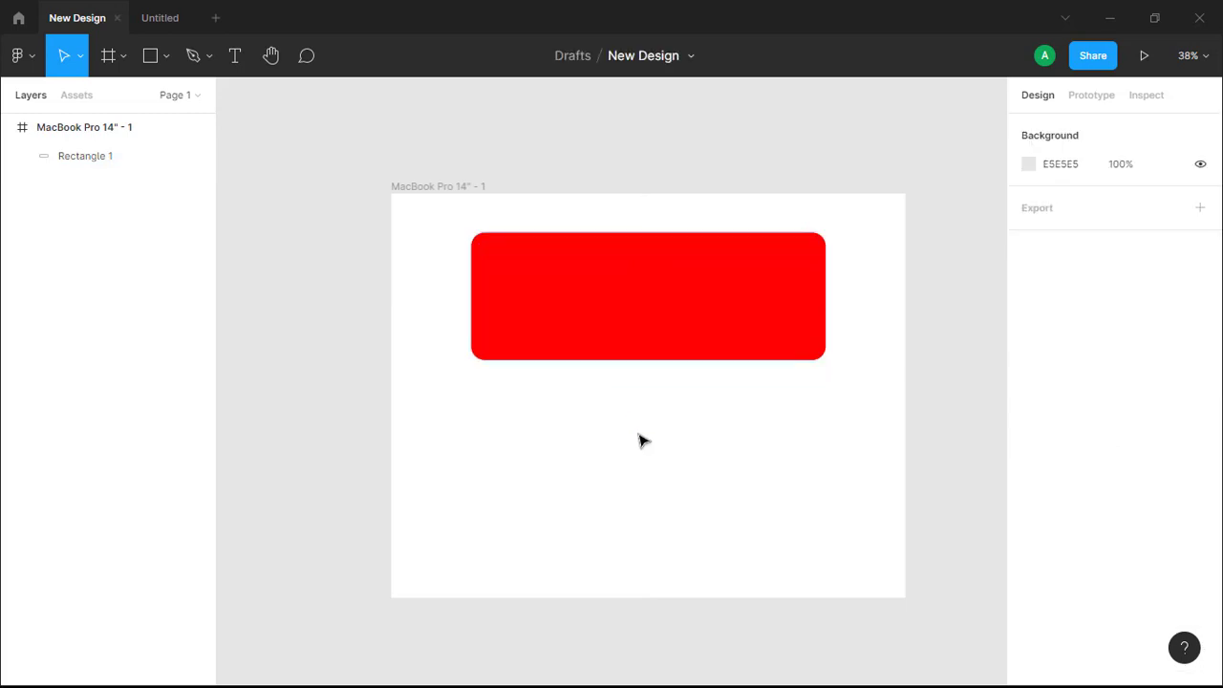
{"action": "left_click", "coordinate": [670, 321]}
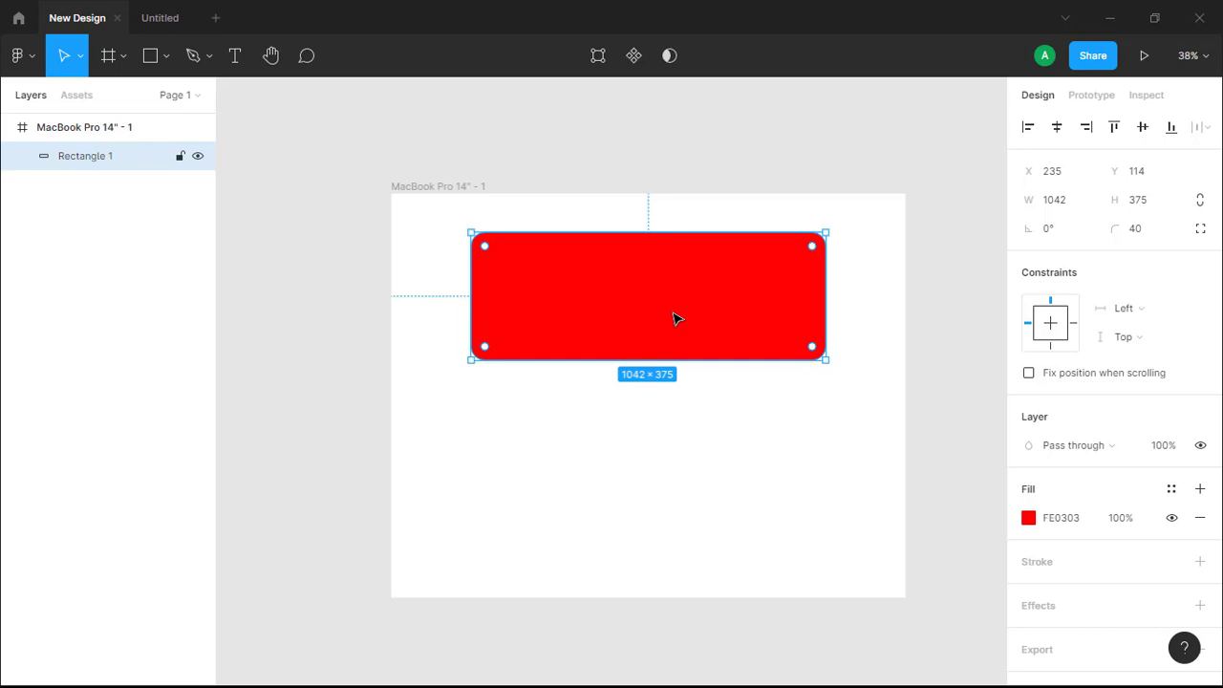
{"action": "key", "text": "ctrl+d"}
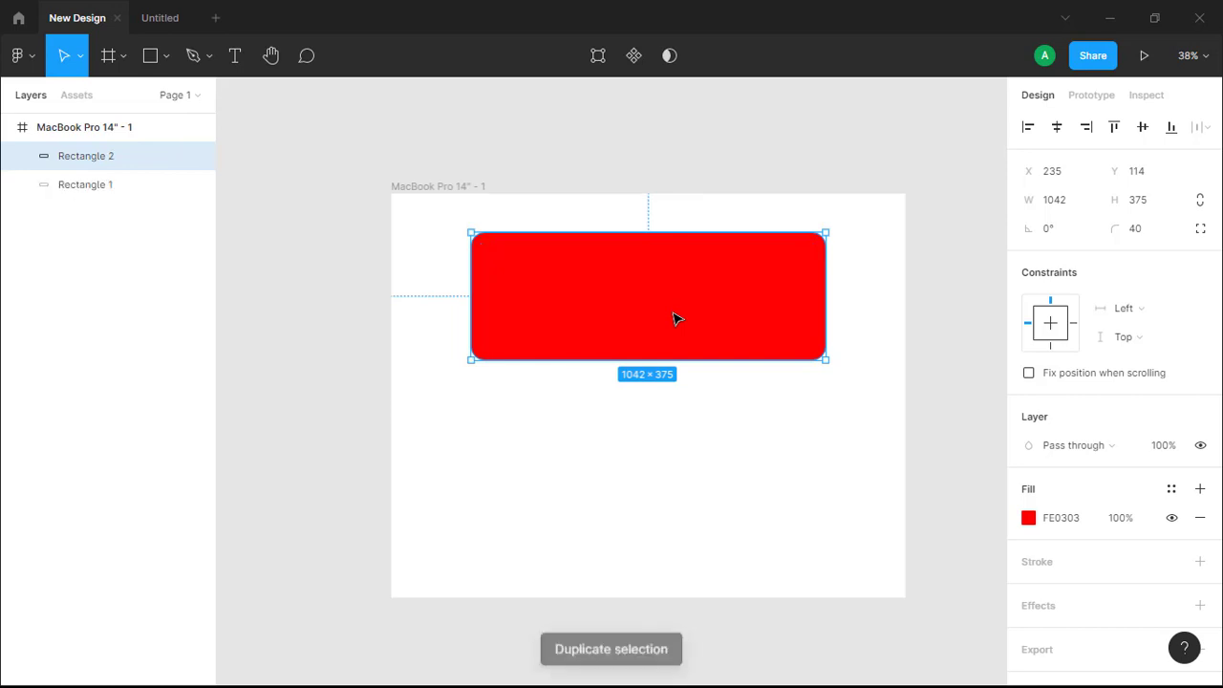
{"action": "left_click_drag", "start_coordinate": [674, 318], "coordinate": [675, 462]}
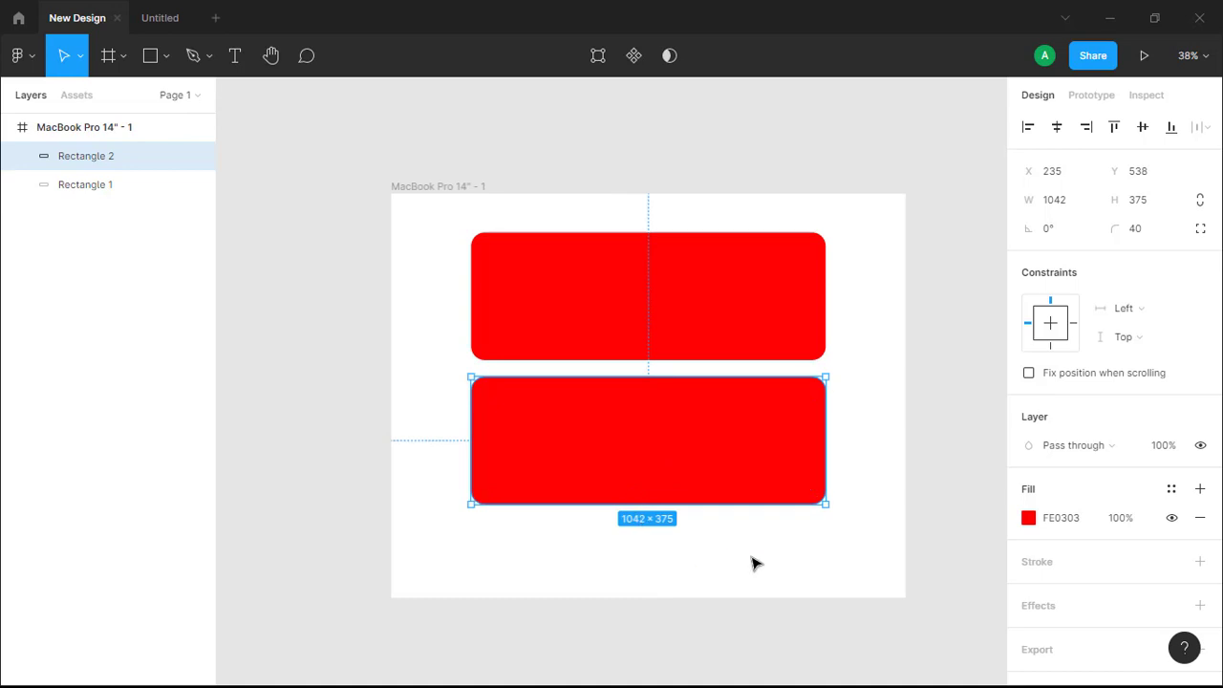
- Fill the lower rectangle with near-black 0E0000 and move it down to about Y 701
{"action": "left_click", "coordinate": [1028, 518]}
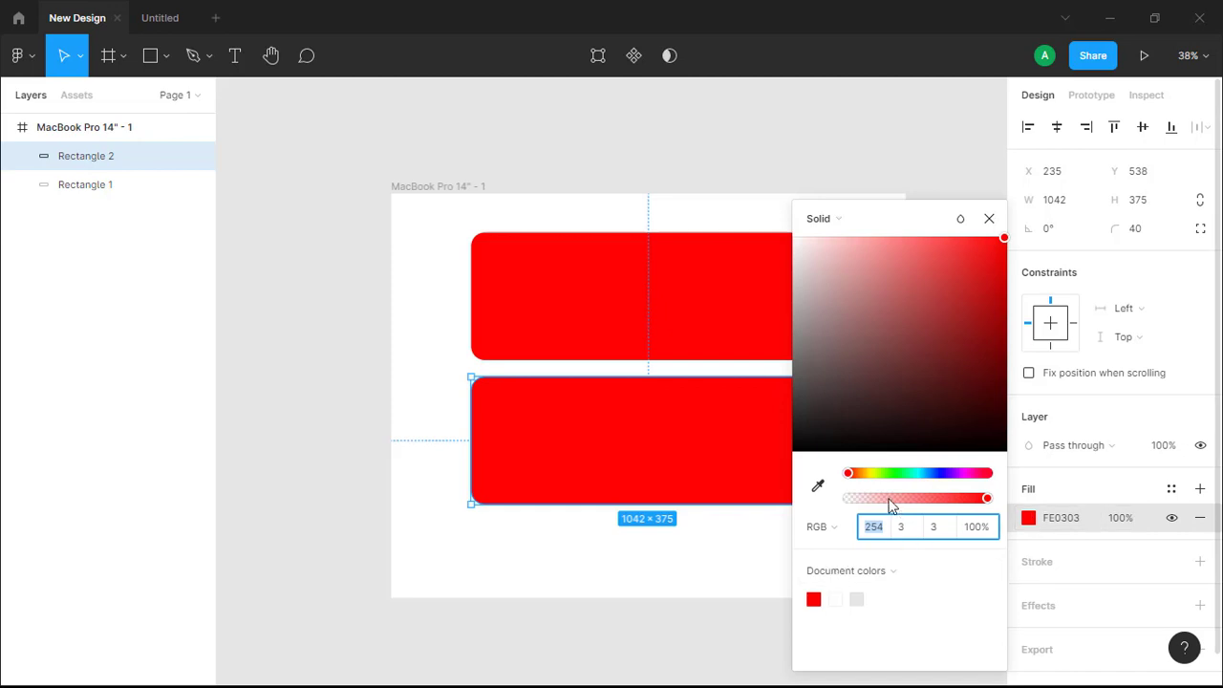
{"action": "left_click", "coordinate": [1001, 440]}
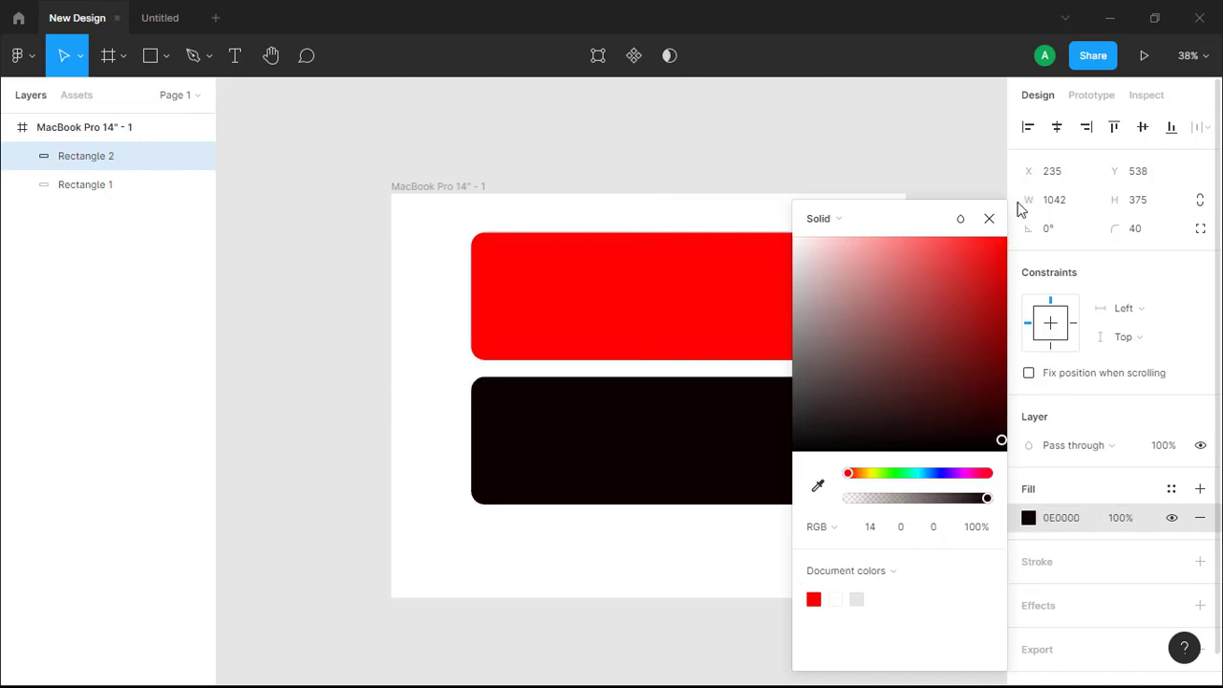
{"action": "left_click", "coordinate": [989, 221]}
{"action": "left_click", "coordinate": [881, 265]}
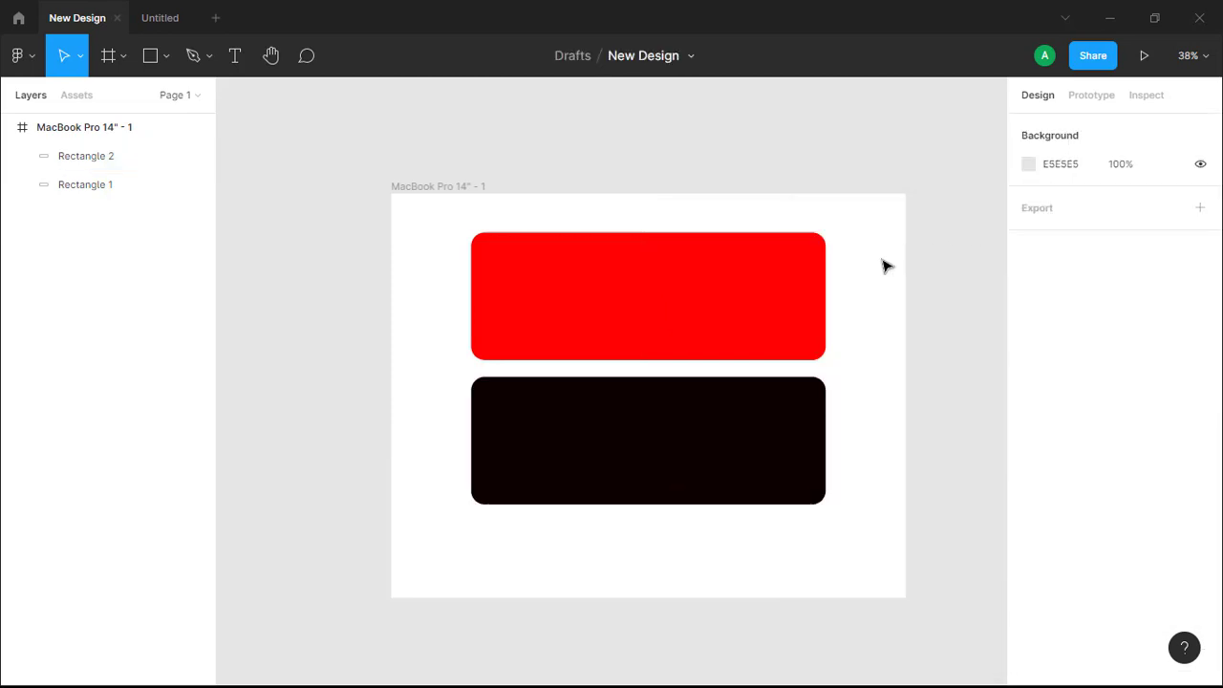
{"action": "left_click", "coordinate": [737, 459]}
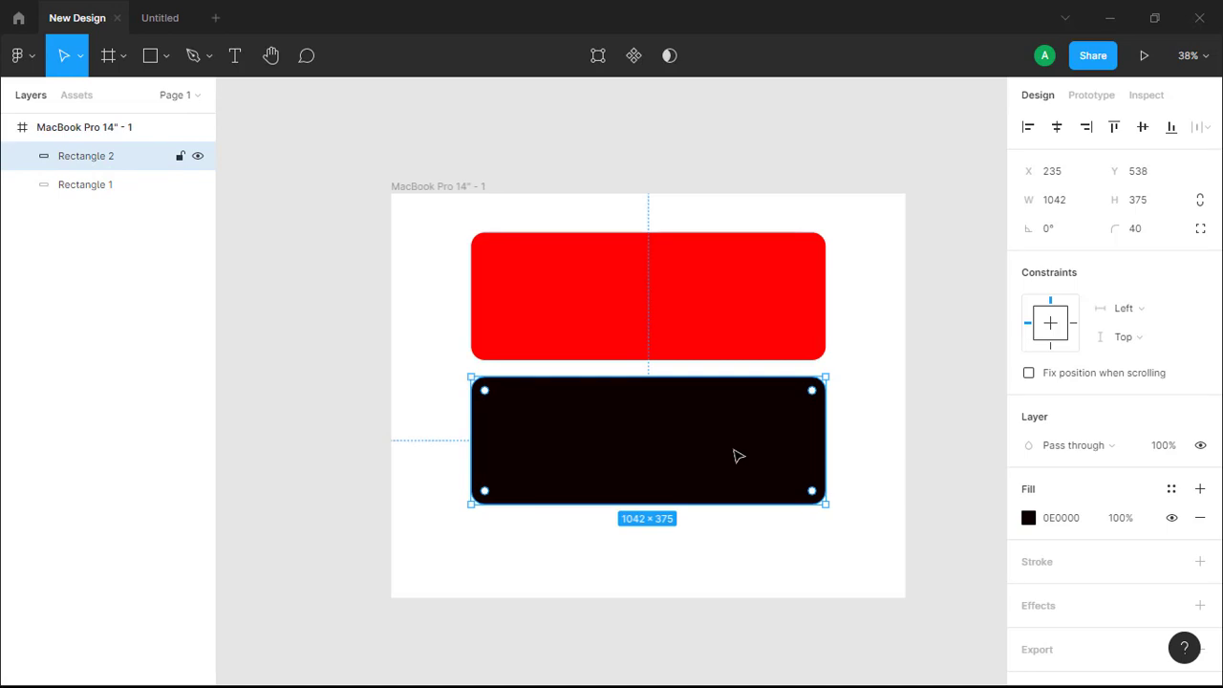
{"action": "left_click_drag", "start_coordinate": [736, 465], "coordinate": [740, 507]}
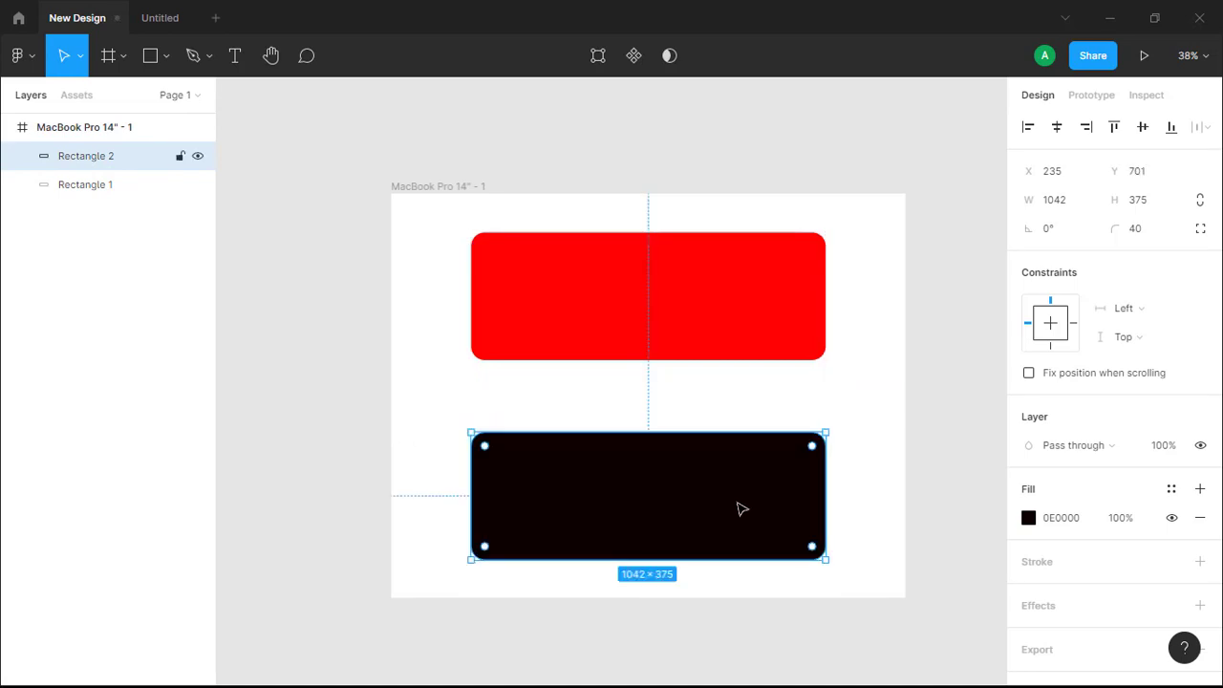
- Add a drop shadow effect to the red rectangle with a Y offset of 20
{"action": "left_click", "coordinate": [722, 338]}
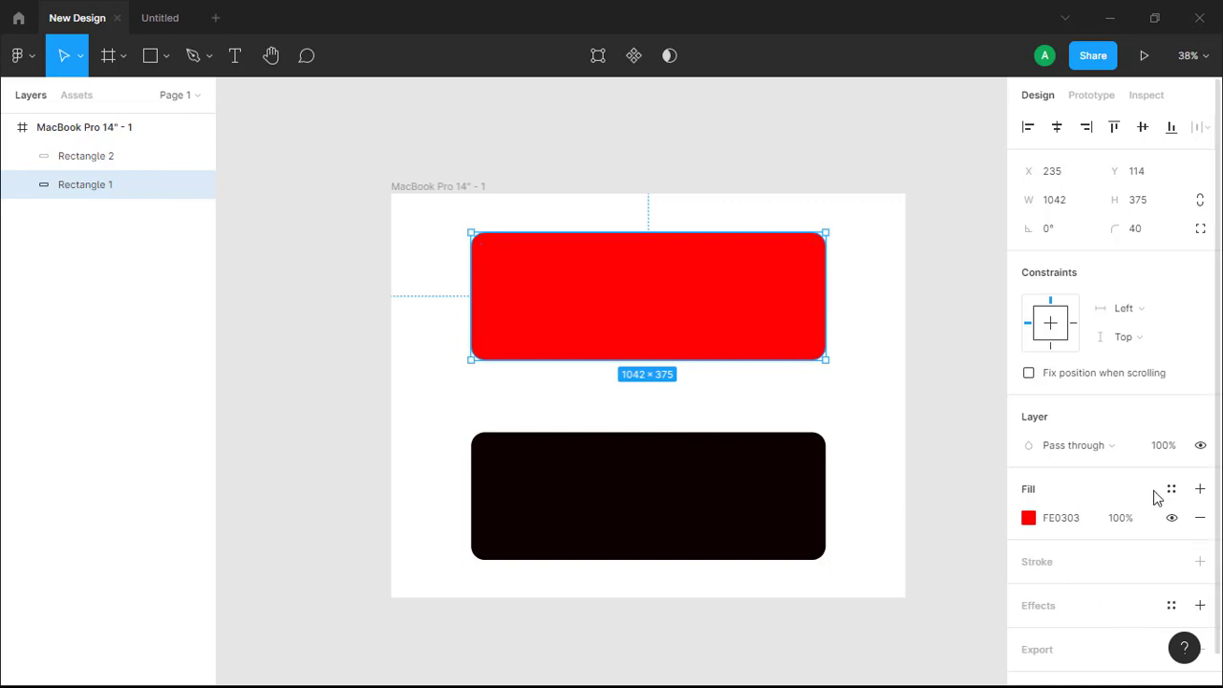
{"action": "scroll", "coordinate": [1121, 533], "scroll_direction": "down", "scroll_amount": 1}
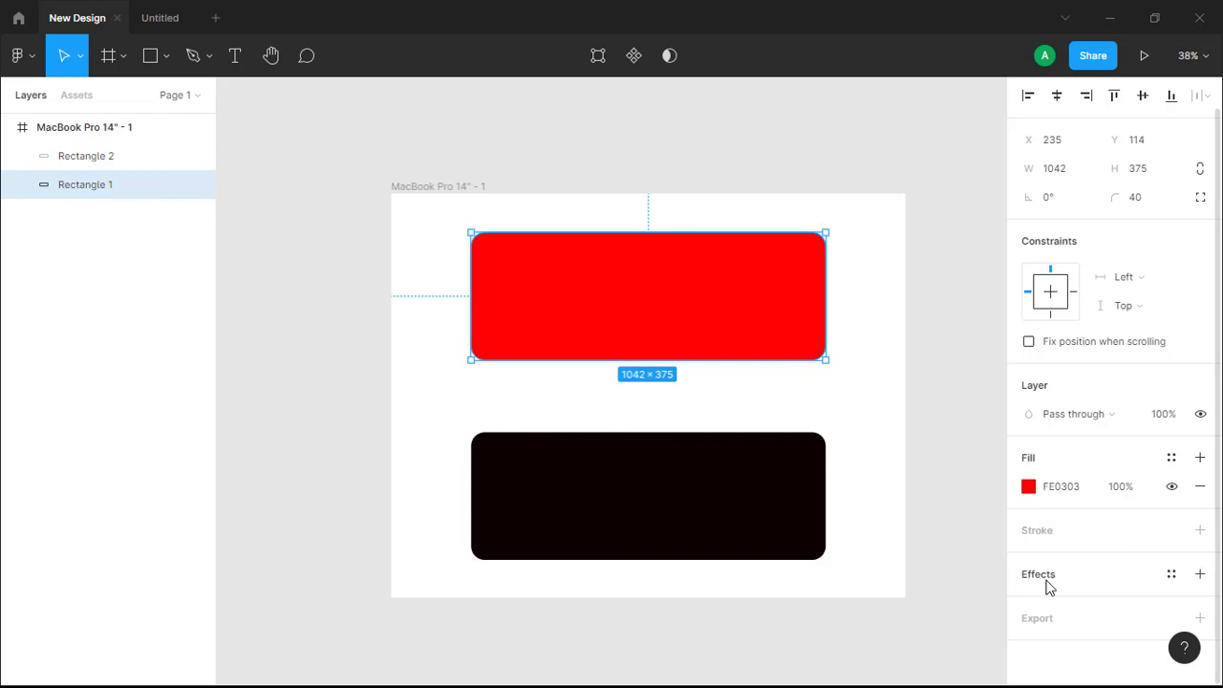
{"action": "left_click", "coordinate": [1200, 575]}
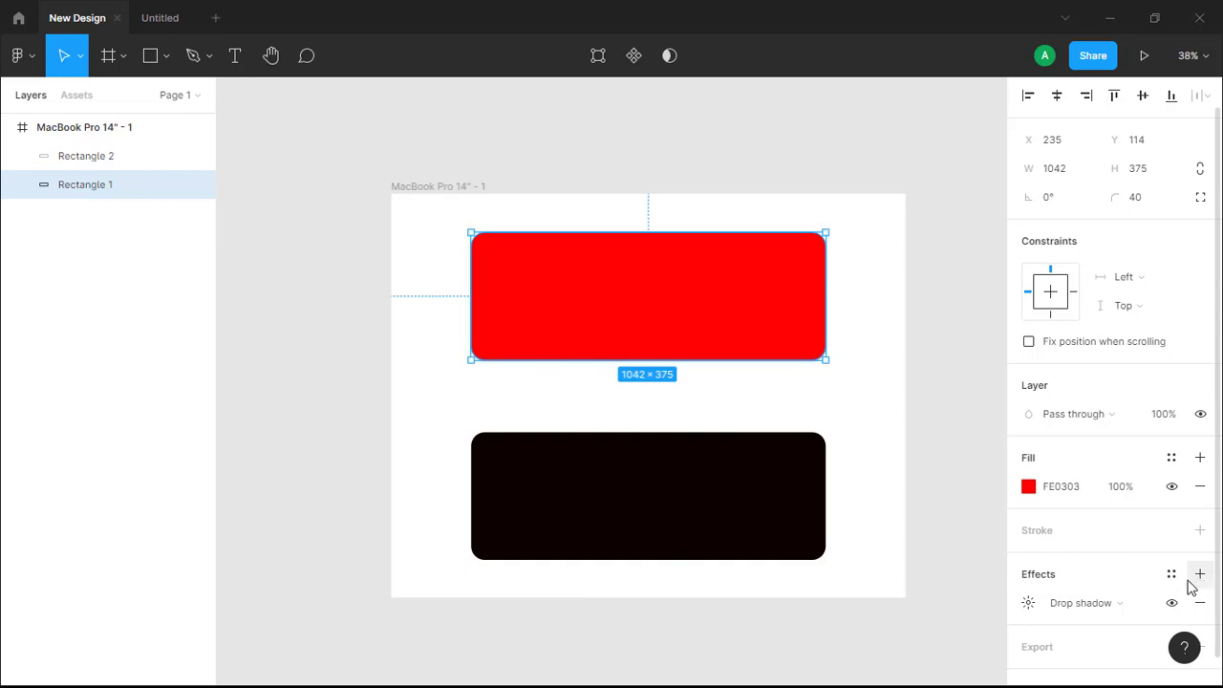
{"action": "left_click", "coordinate": [1029, 604]}
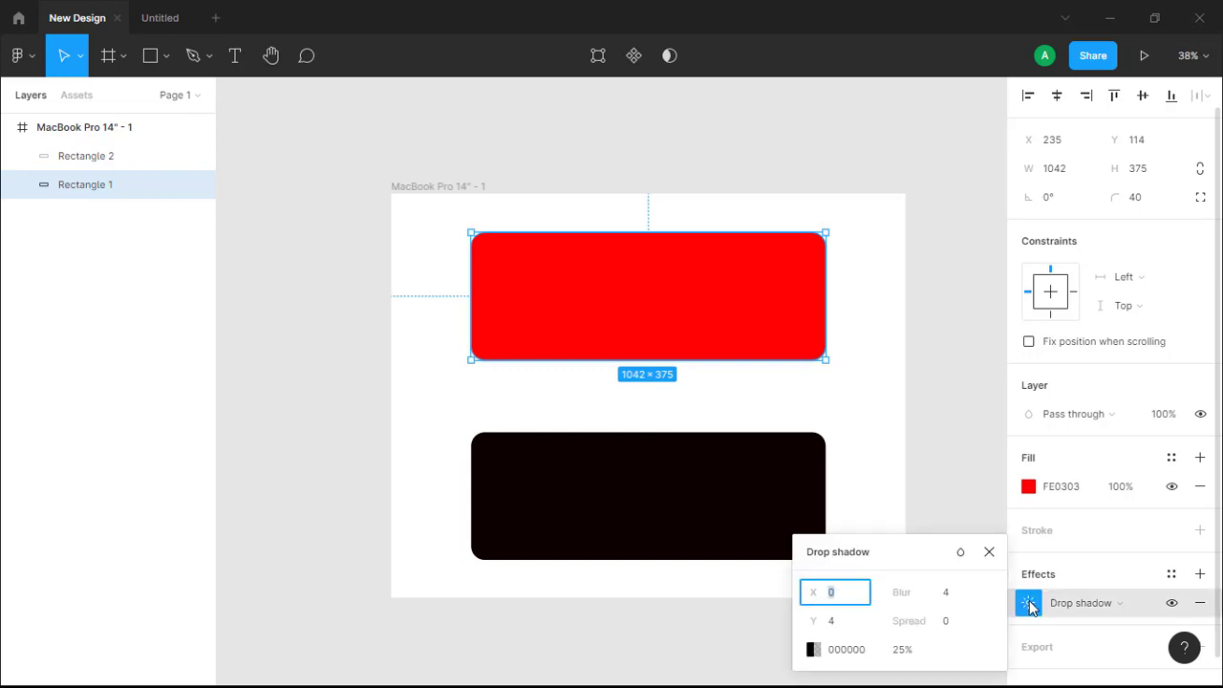
{"action": "left_click", "coordinate": [856, 627]}
{"action": "key", "text": "BackSpace"}
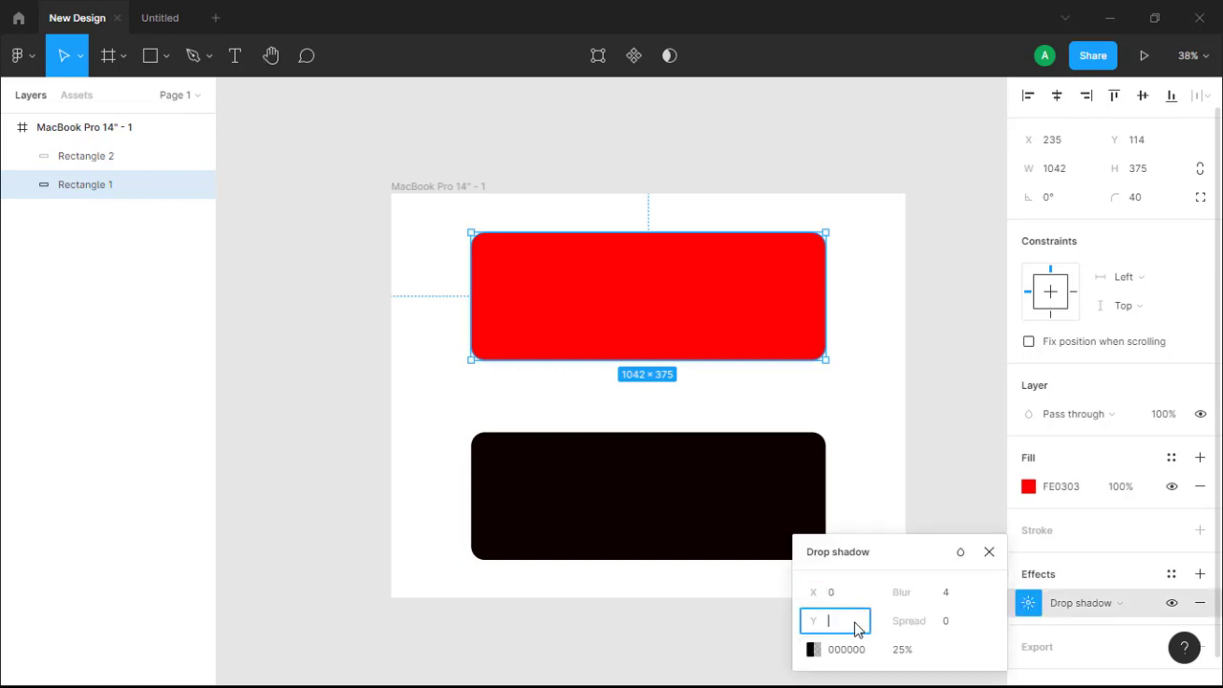
{"action": "type", "text": "20"}
{"action": "key", "text": "Return"}
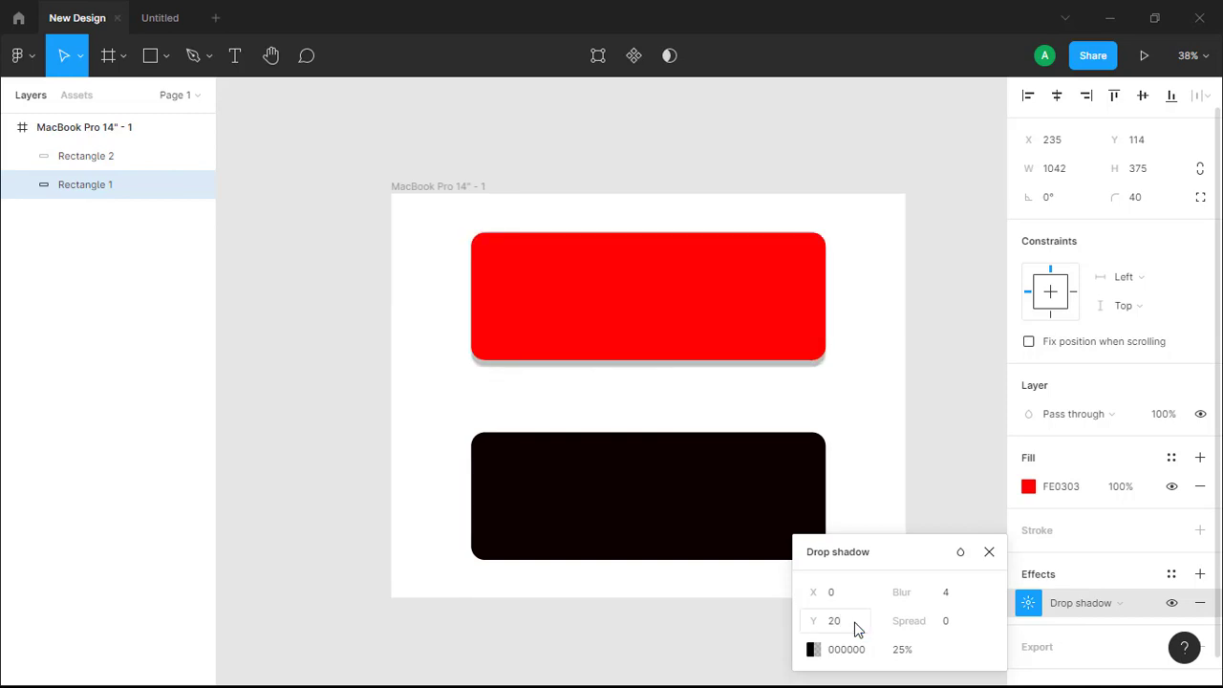
{"action": "left_click", "coordinate": [713, 385]}
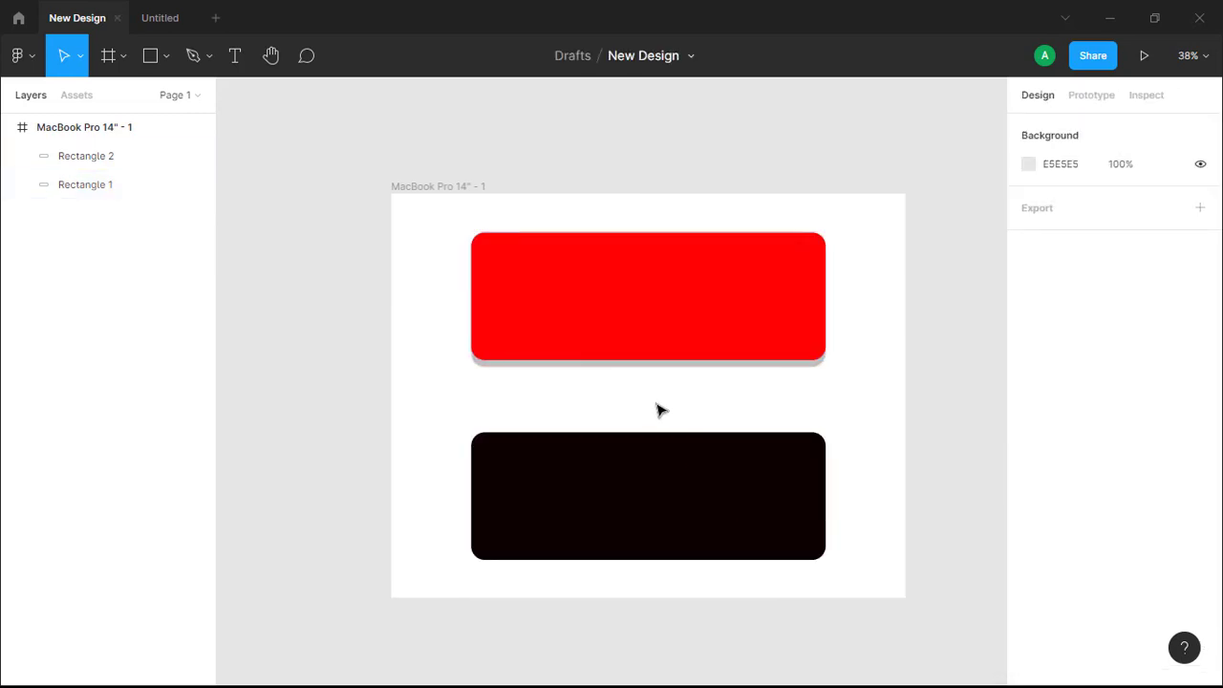
- Reduce the Y offset of the red rectangle's drop shadow to 10
{"action": "left_click", "coordinate": [717, 334]}
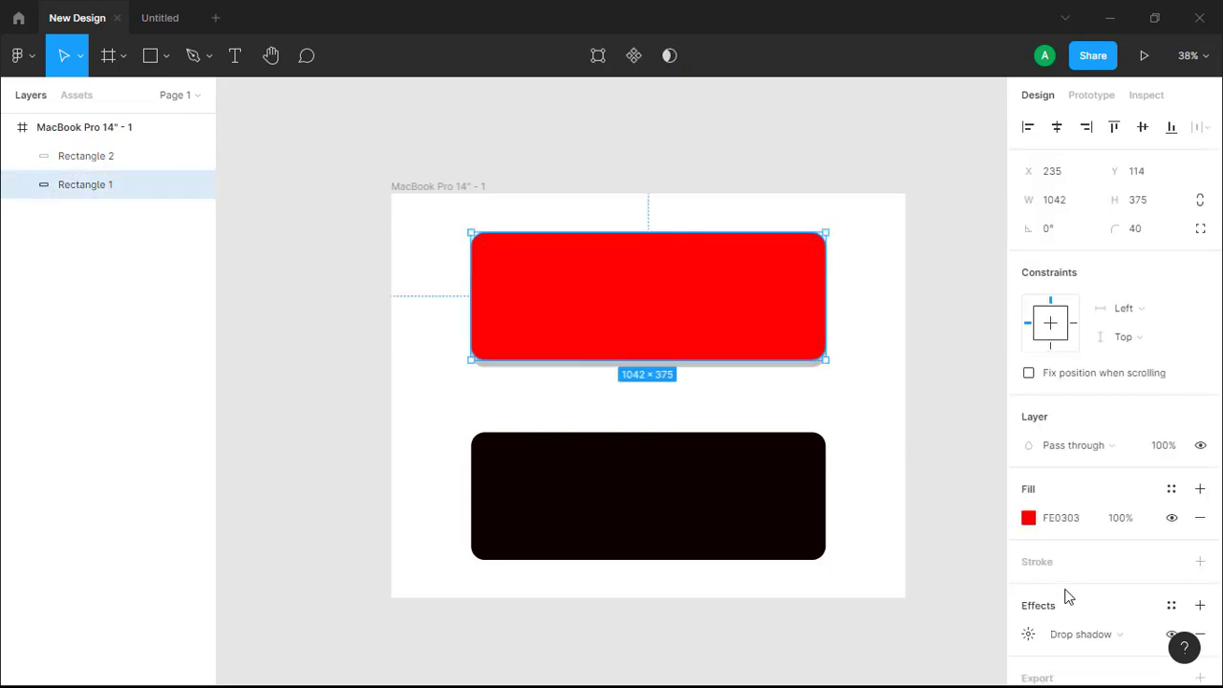
{"action": "scroll", "coordinate": [1060, 622], "scroll_direction": "down", "scroll_amount": 2}
{"action": "left_click", "coordinate": [1027, 575]}
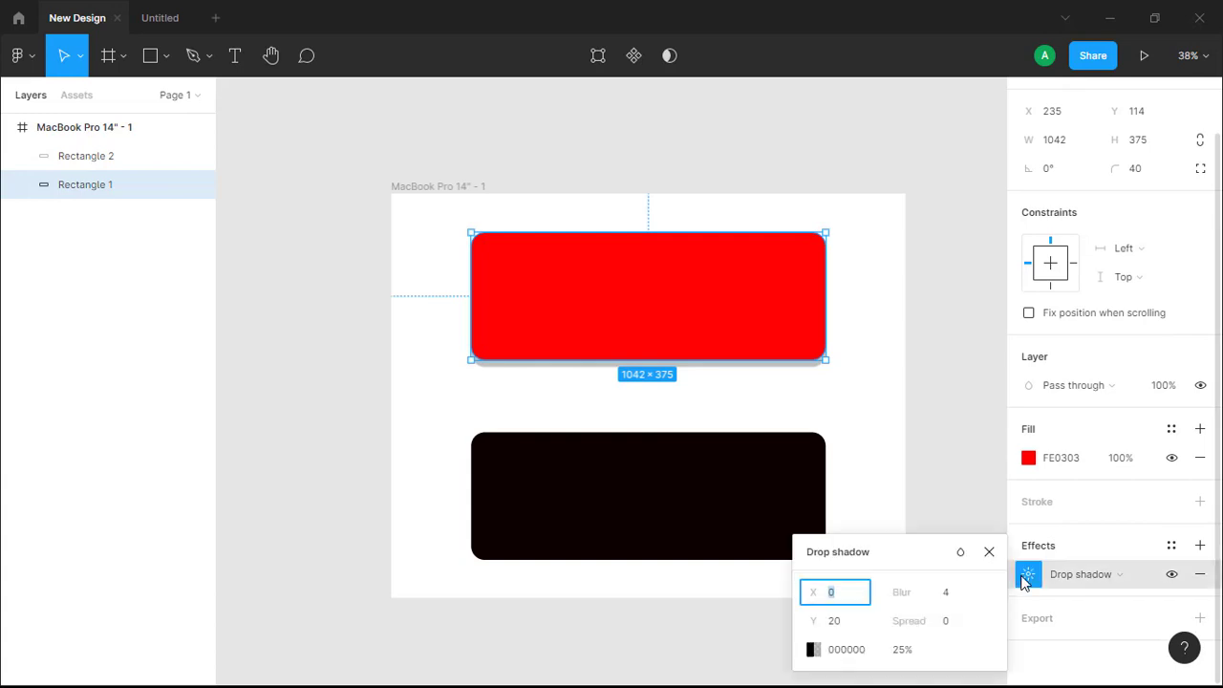
{"action": "left_click", "coordinate": [857, 622]}
{"action": "type", "text": "20"}
{"action": "type", "text": "10"}
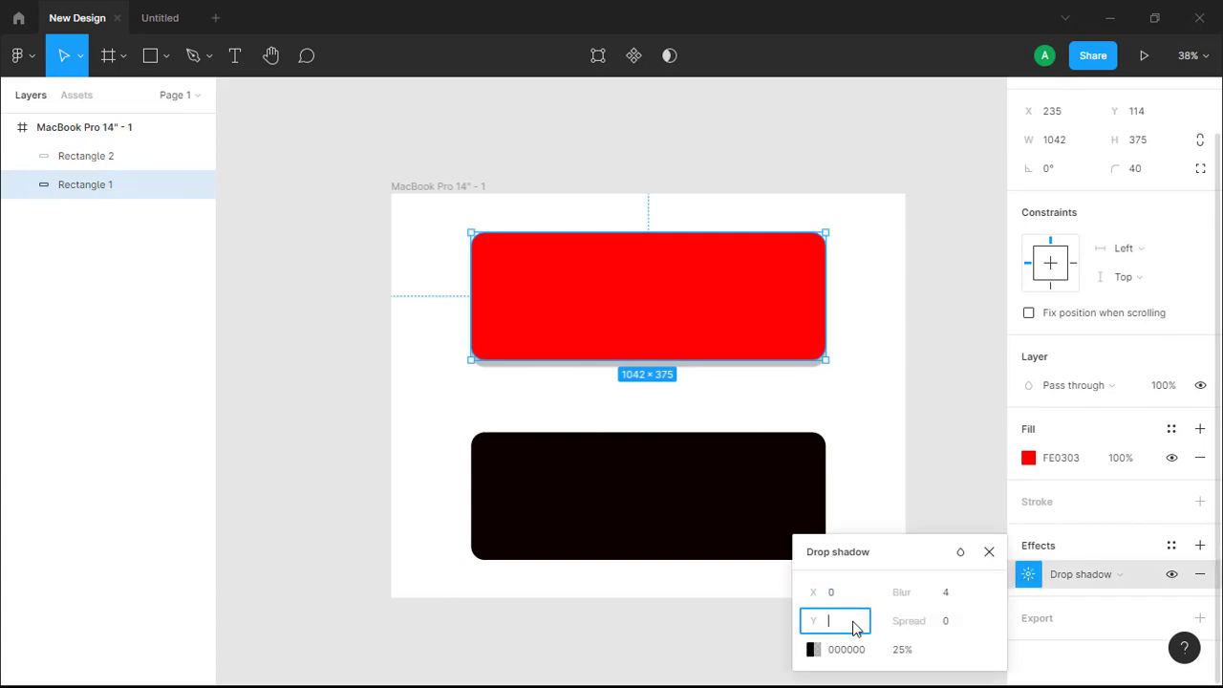
{"action": "key", "text": "Return"}
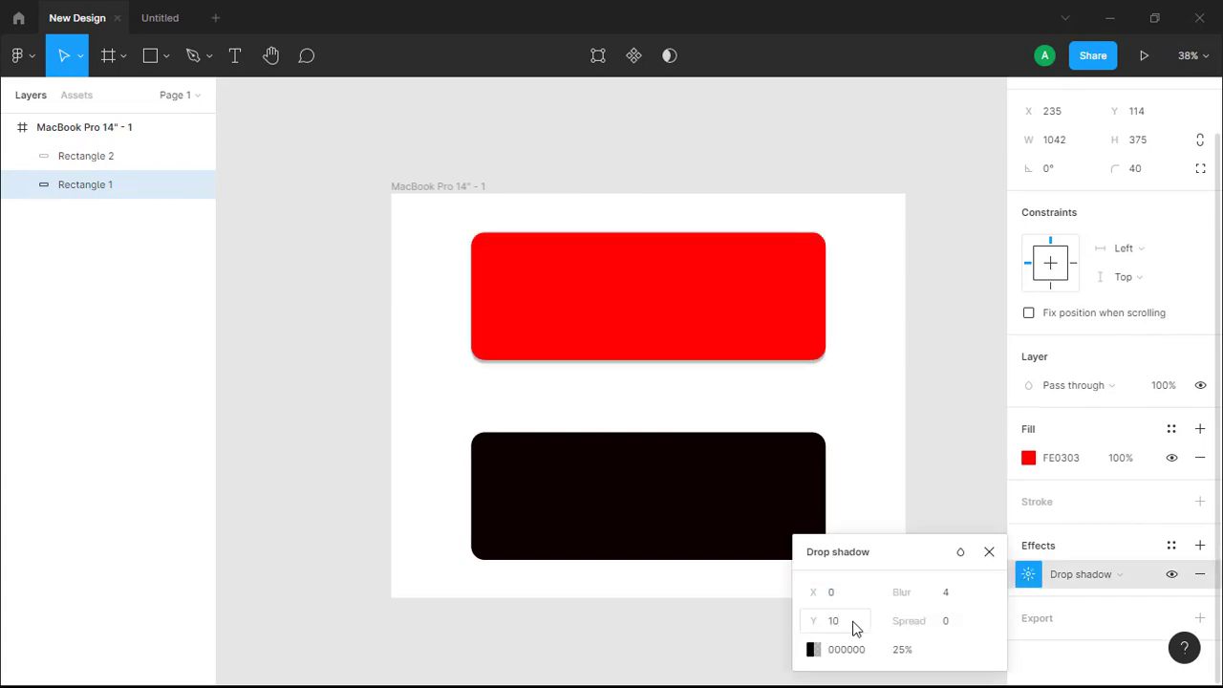
{"action": "left_click", "coordinate": [826, 395]}
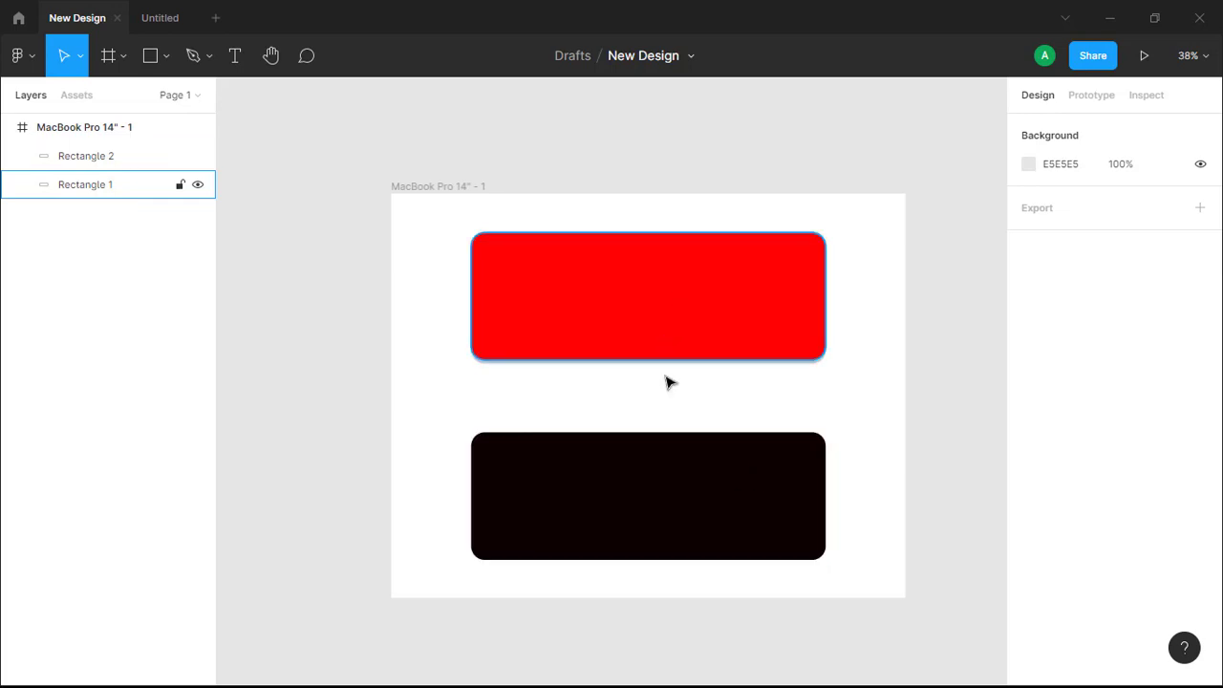
- Add a stroke to the near-black lower rectangle and colour it red FA0505
{"action": "left_click", "coordinate": [731, 480]}
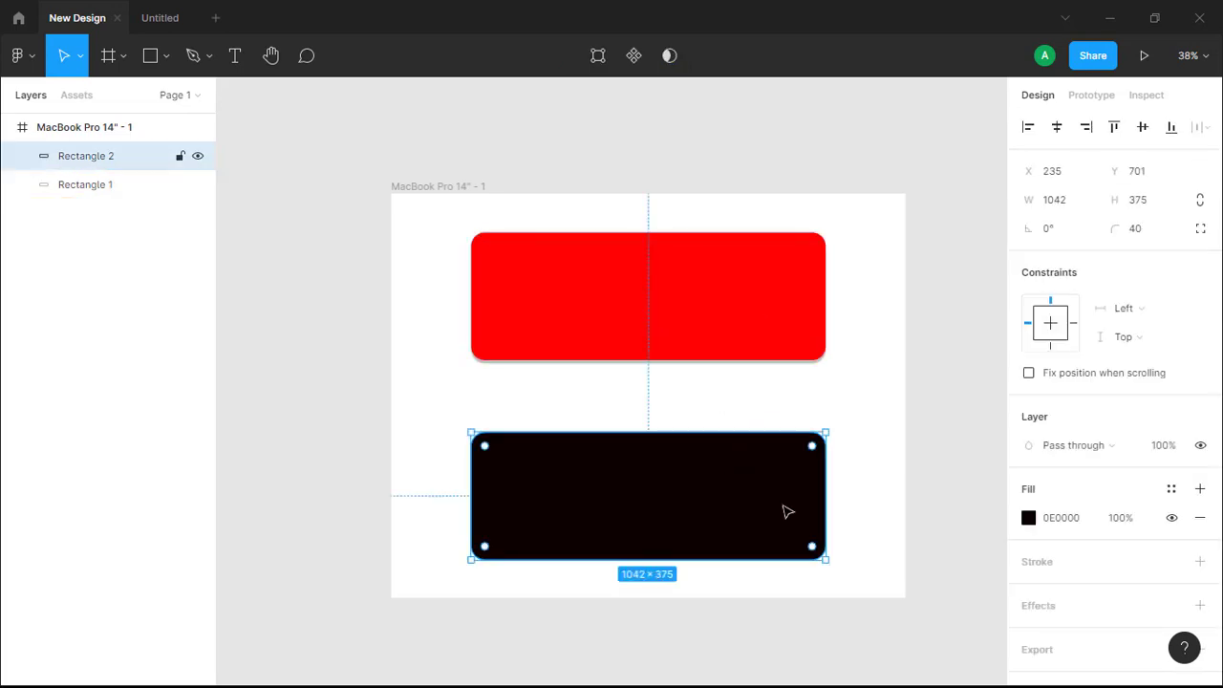
{"action": "scroll", "coordinate": [1070, 519], "scroll_direction": "down", "scroll_amount": 1}
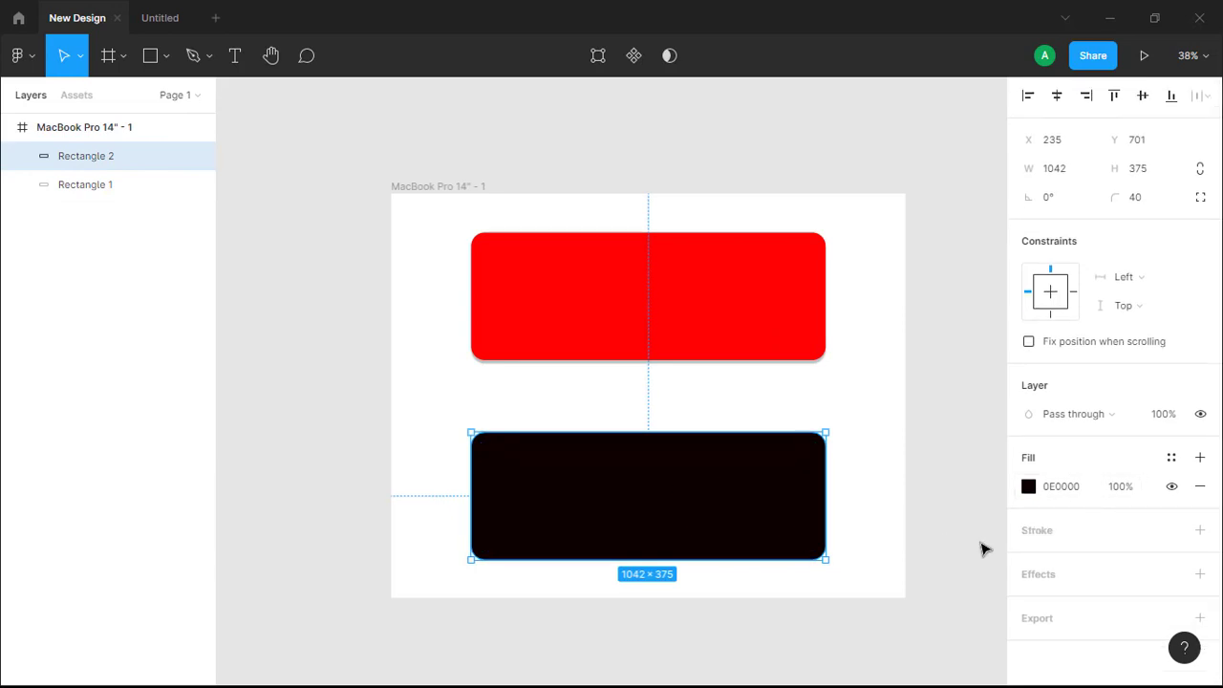
{"action": "left_click", "coordinate": [1201, 533]}
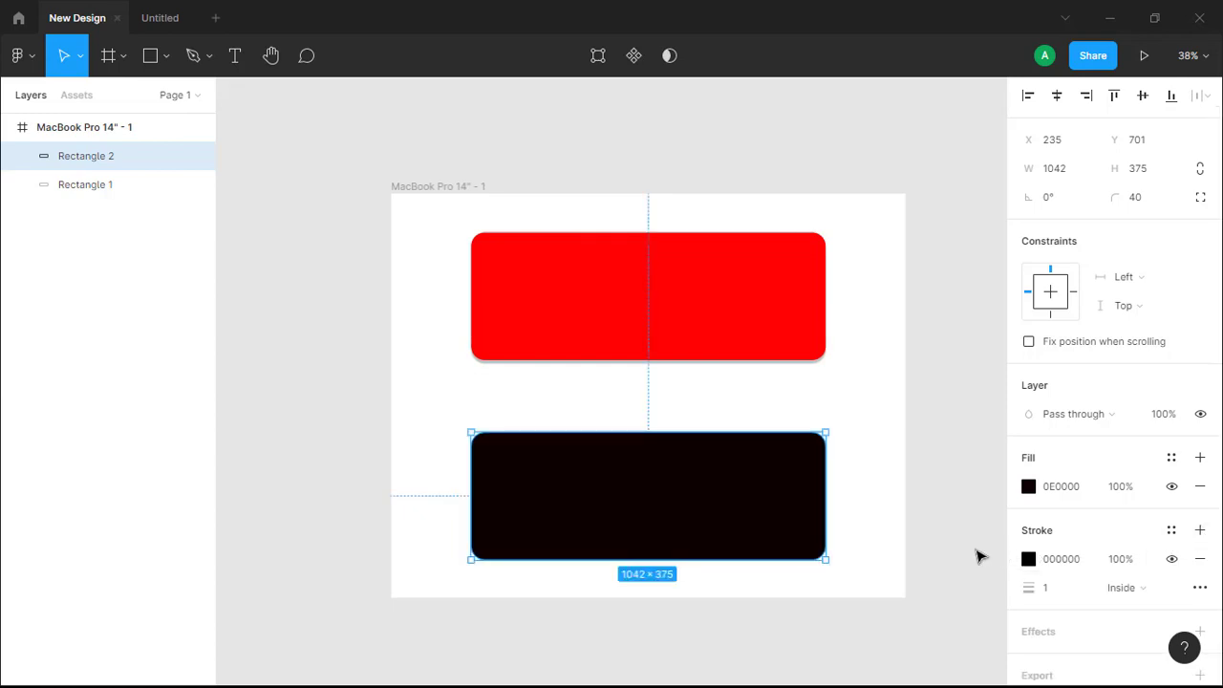
{"action": "left_click", "coordinate": [1029, 560]}
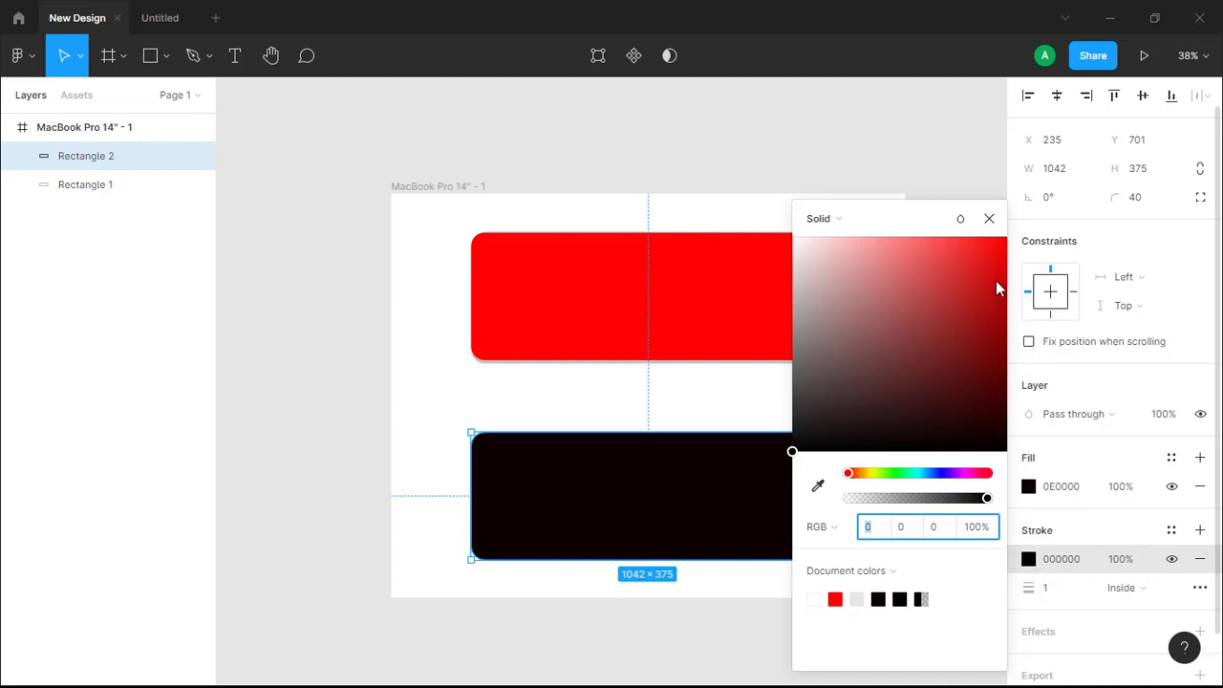
{"action": "left_click_drag", "start_coordinate": [998, 278], "coordinate": [997, 218]}
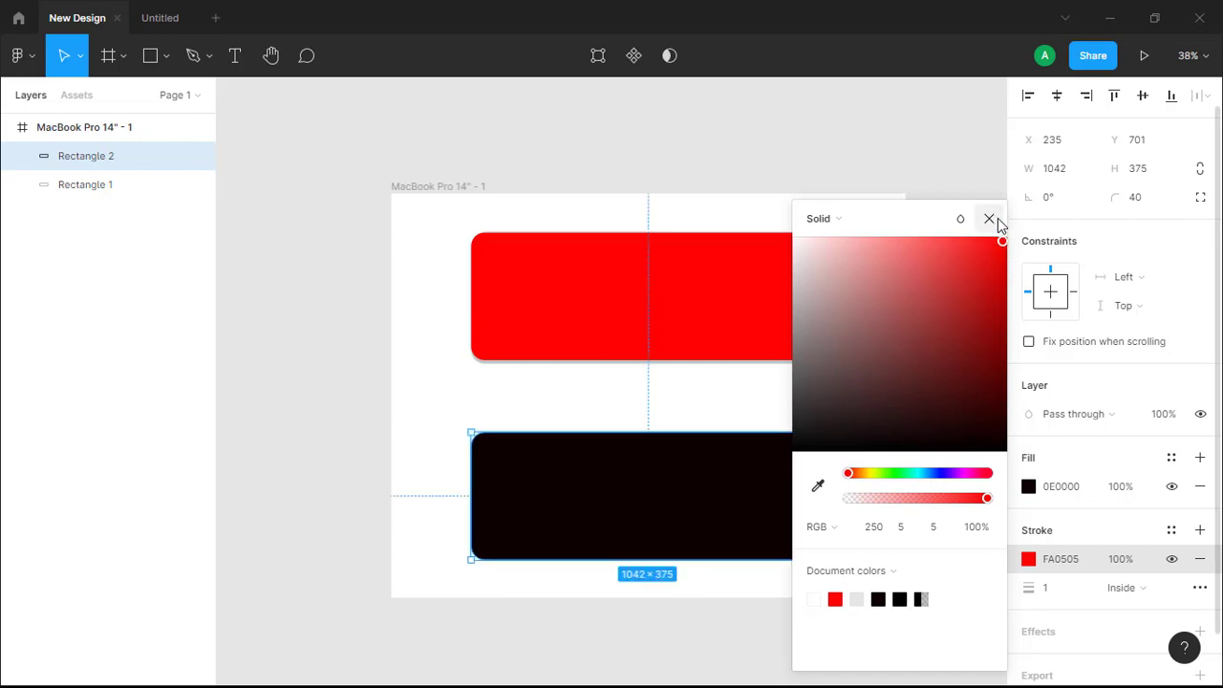
{"action": "left_click", "coordinate": [1053, 398]}
- Set the lower rectangle's stroke weight to 9 and deselect the rectangle
{"action": "left_click", "coordinate": [1054, 590]}
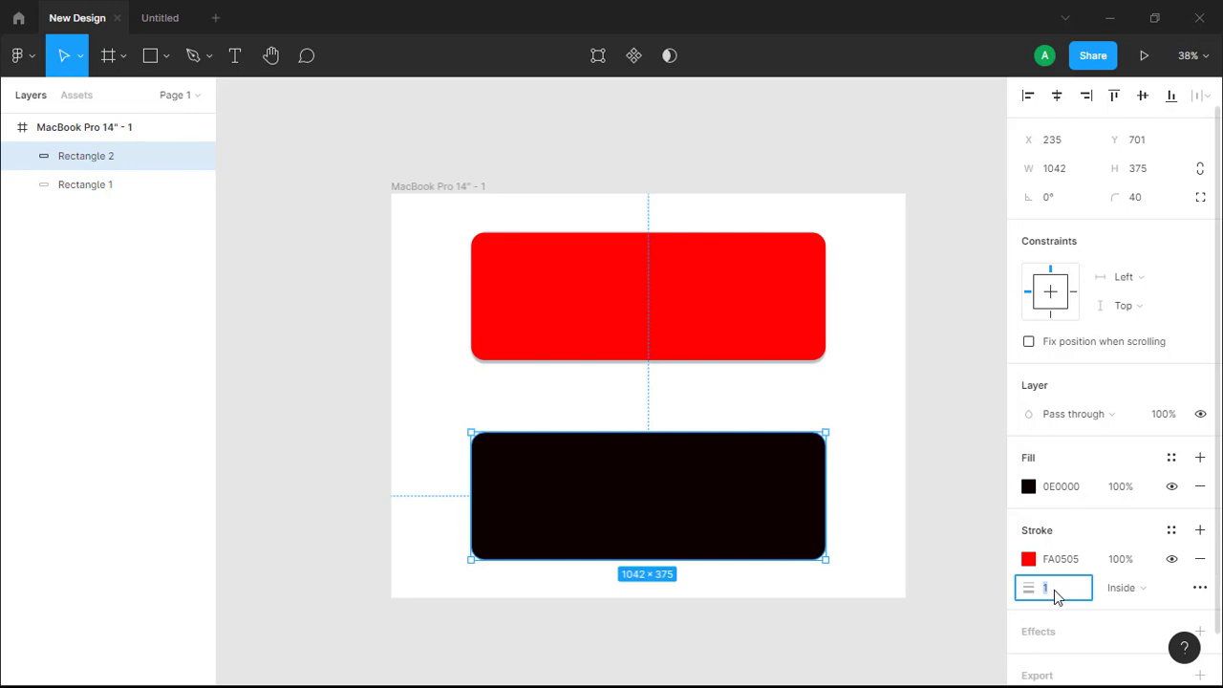
{"action": "key", "text": "BackSpace"}
{"action": "type", "text": "9"}
{"action": "key", "text": "Return"}
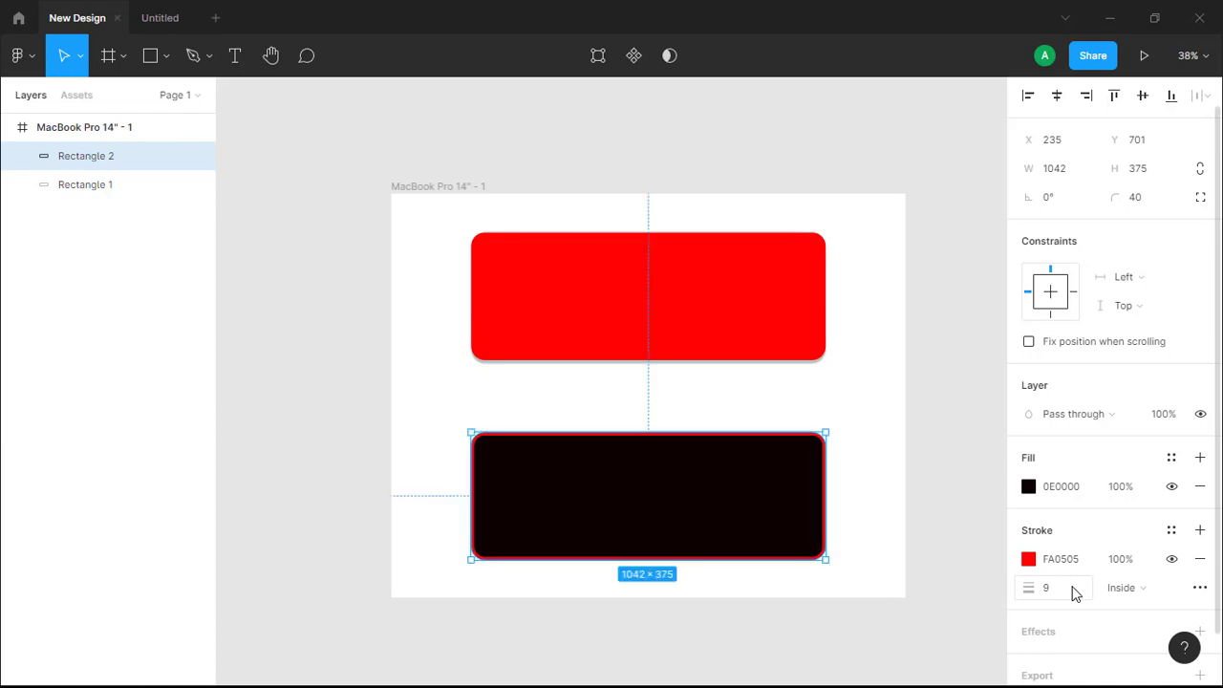
{"action": "left_click", "coordinate": [866, 529]}
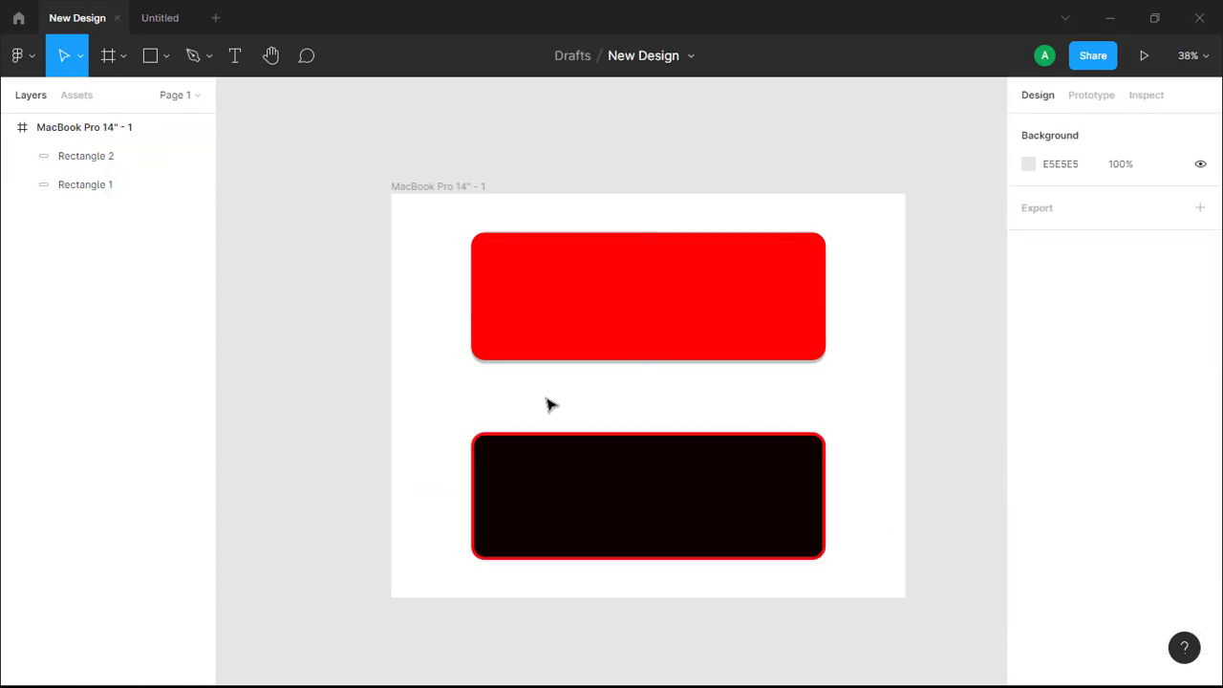